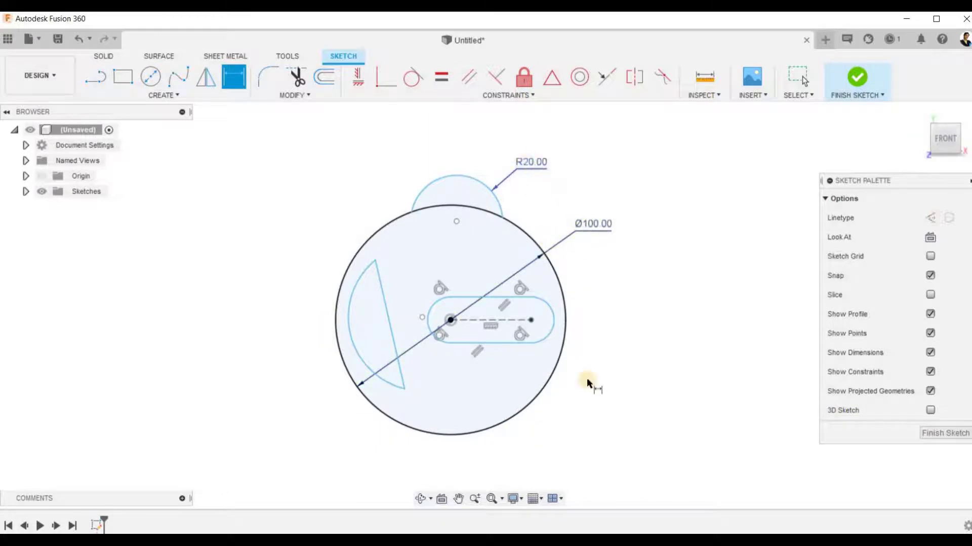
# Dimension the radius of the slot's outer end arc and the radius of the half-moon shape's arc, keeping their sizes as drawn.
pyautogui.click(555, 321)
pyautogui.click(598, 283)
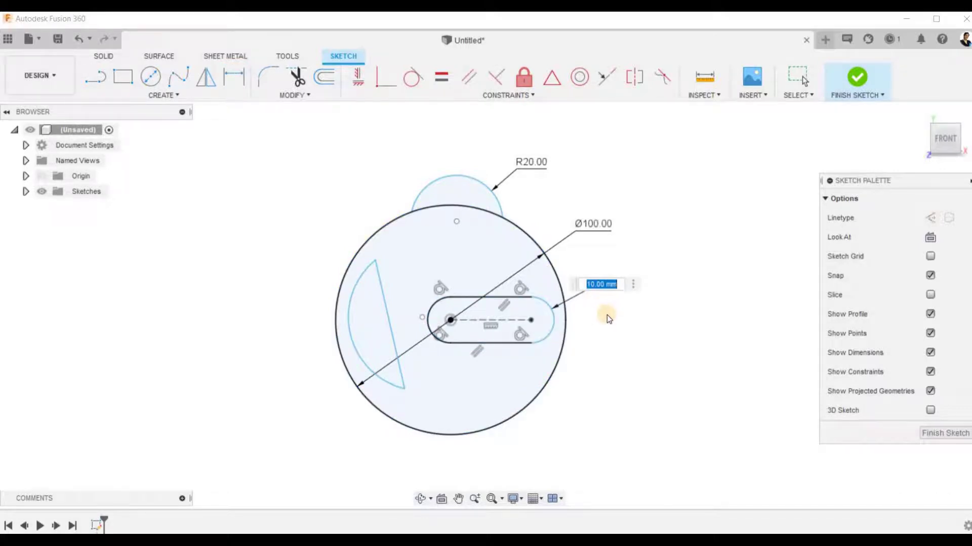
pyautogui.press('Return')
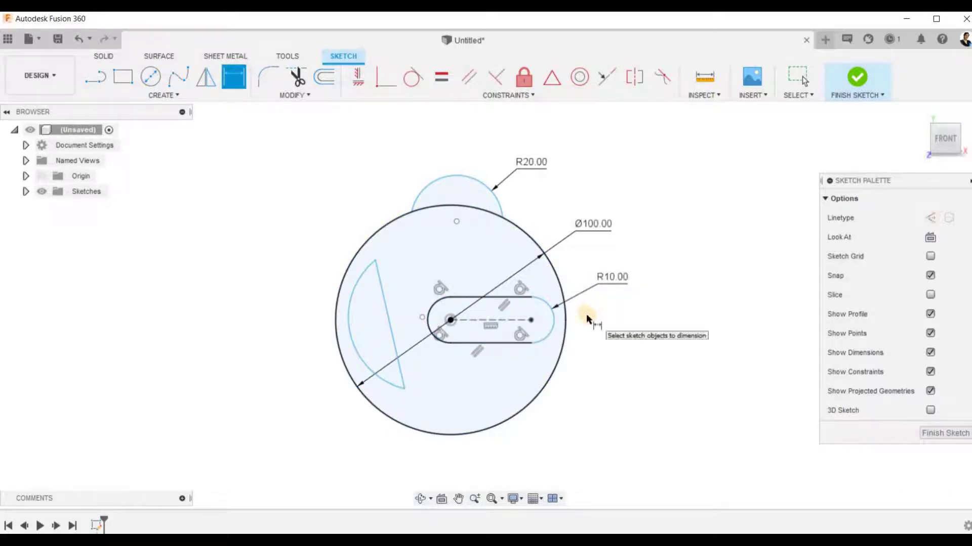
pyautogui.click(353, 331)
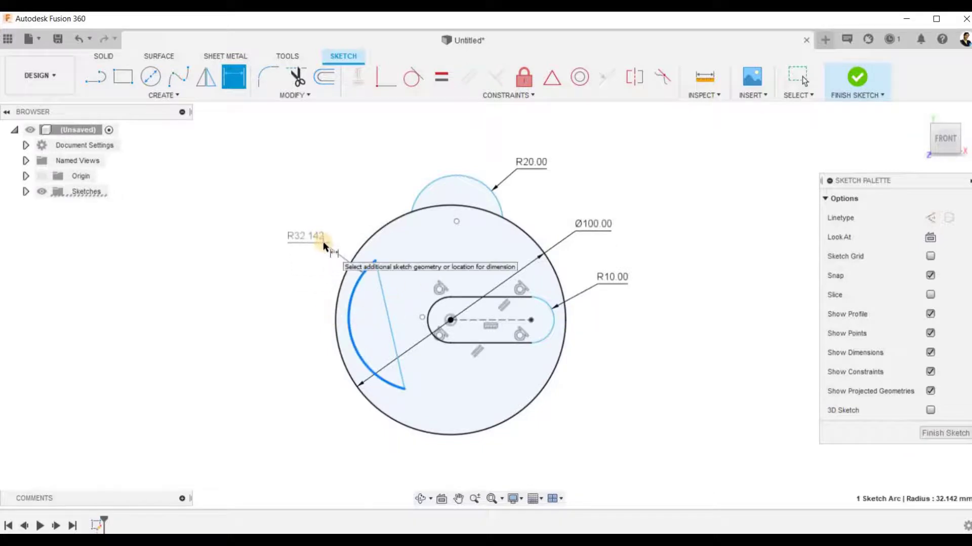
pyautogui.click(324, 241)
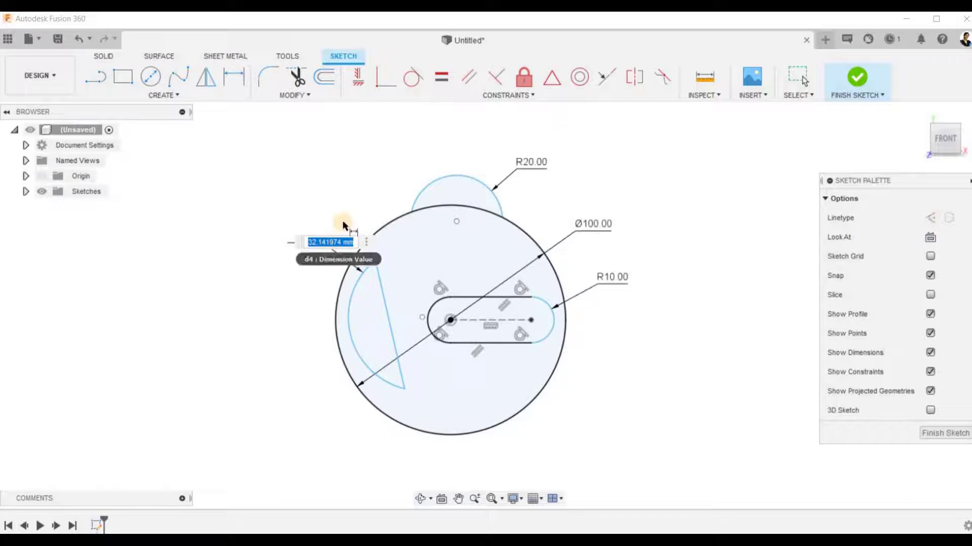
pyautogui.press('Return')
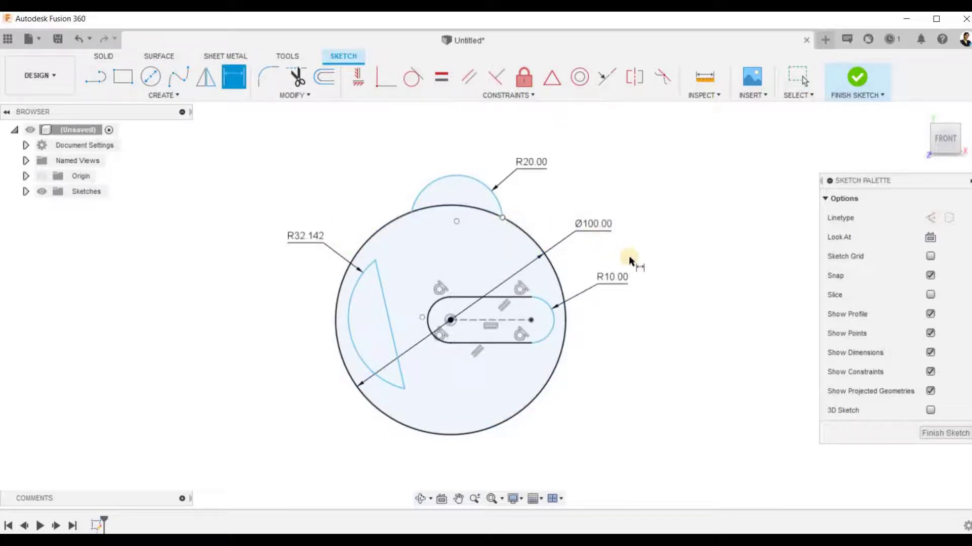
# Sketch a circle inside the large circle just above the slot and set its diameter to 25 mm.
pyautogui.click(156, 82)
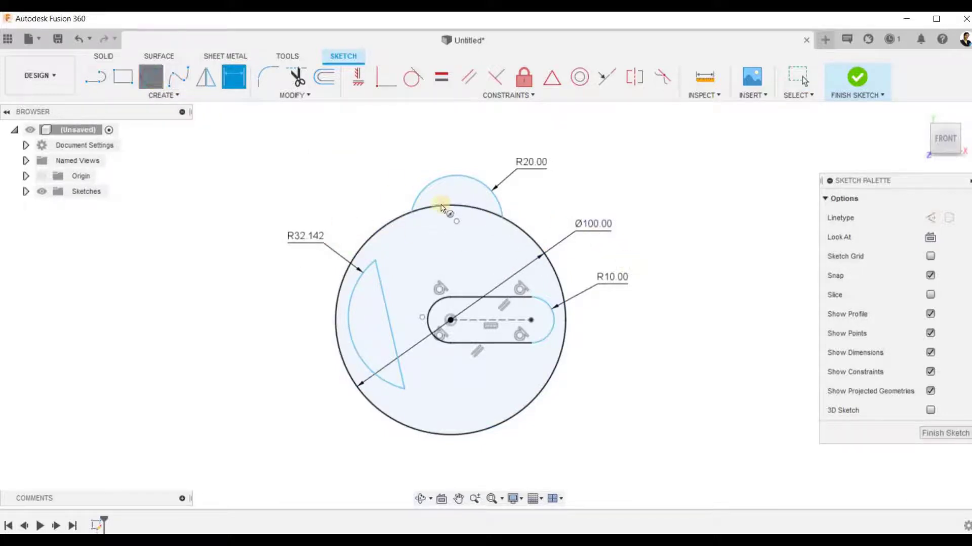
pyautogui.click(457, 254)
pyautogui.click(486, 244)
pyautogui.press('d')
pyautogui.click(487, 243)
pyautogui.click(530, 219)
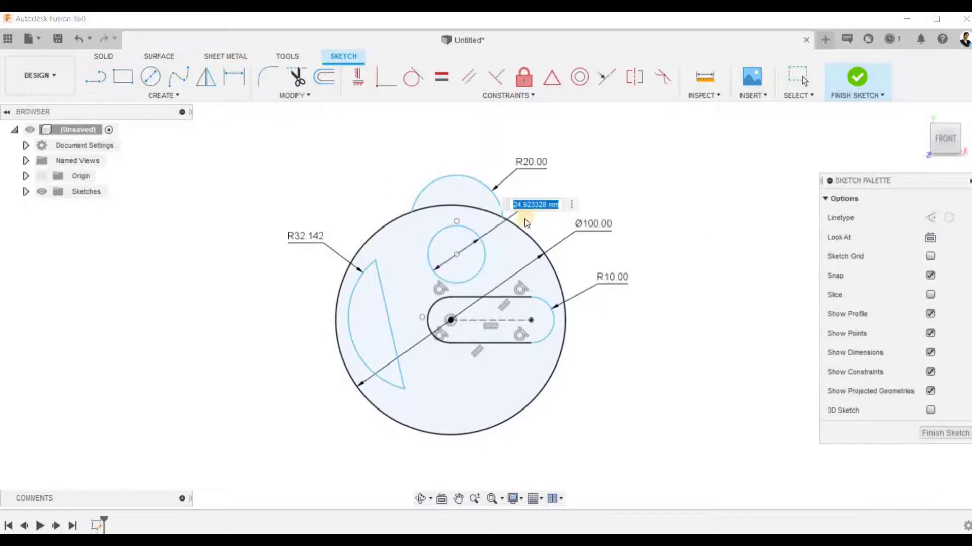
pyautogui.write('25')
pyautogui.press('Return')
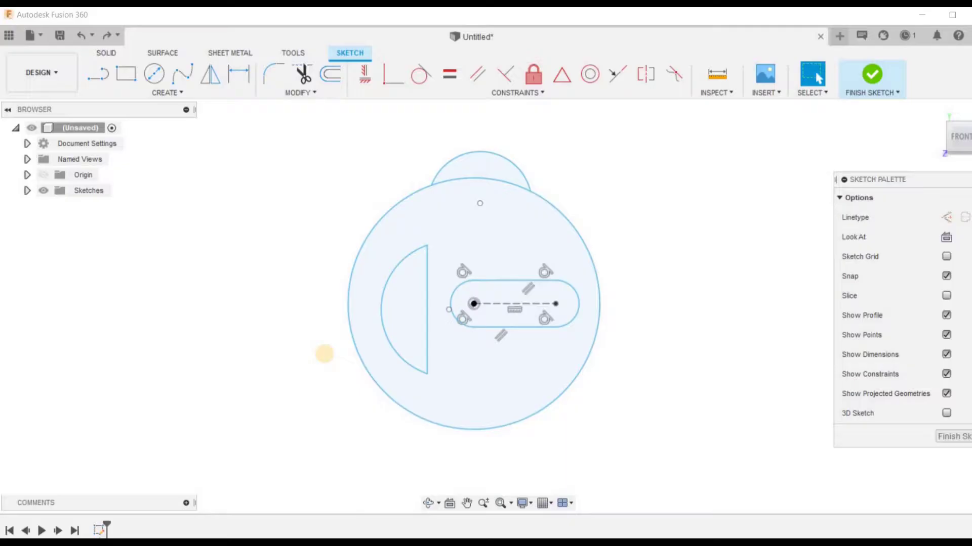
# Dimension the arc on top of the large circle as a diameter instead of a radius, set to 45 mm.
pyautogui.click(239, 74)
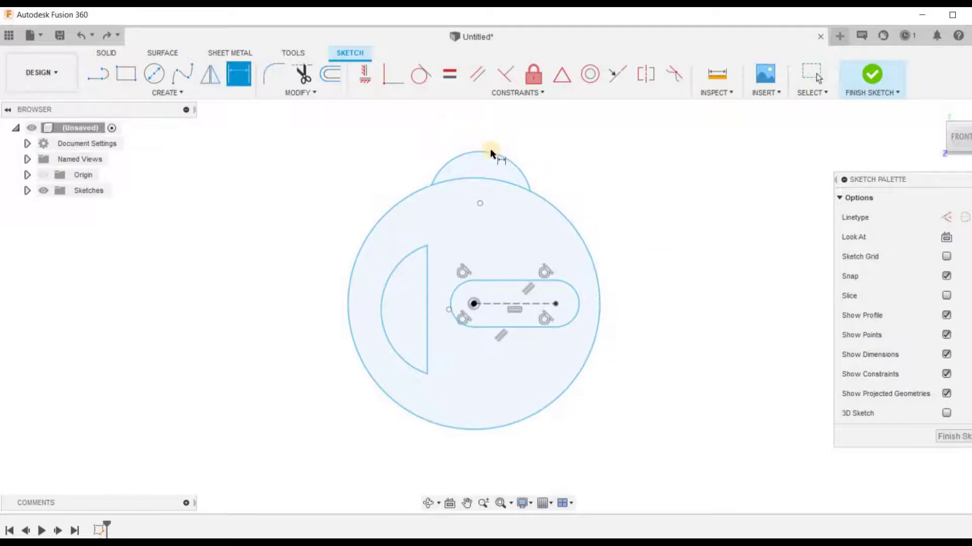
pyautogui.click(511, 161)
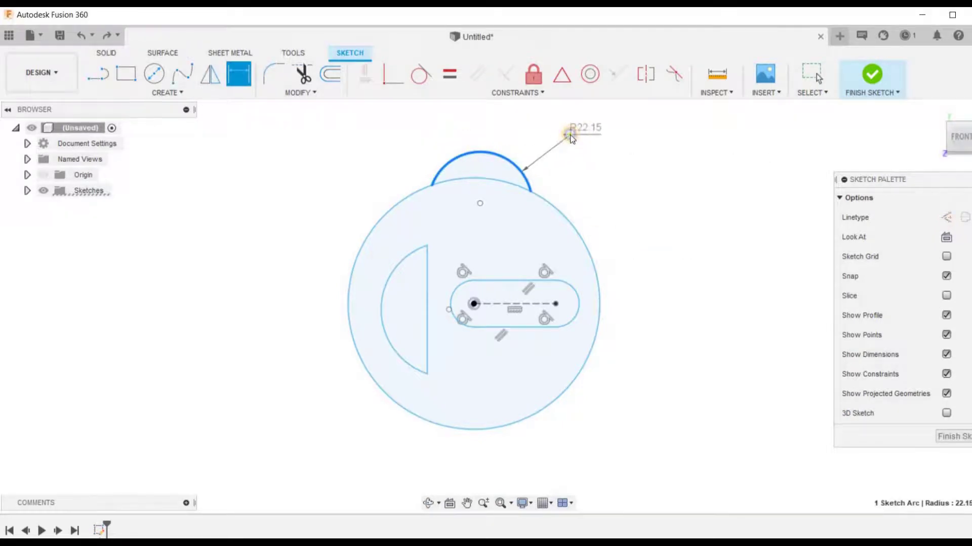
pyautogui.rightClick(571, 138)
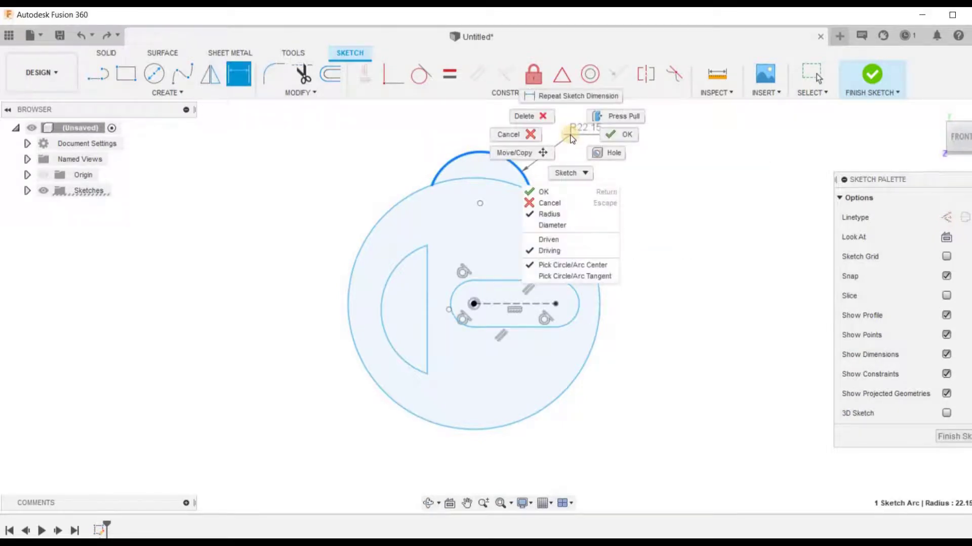
pyautogui.click(538, 225)
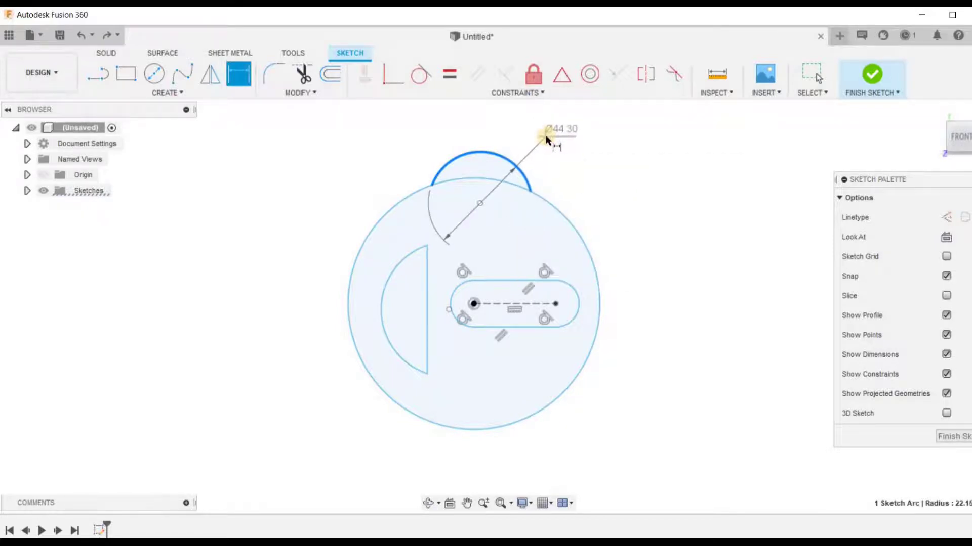
pyautogui.click(548, 132)
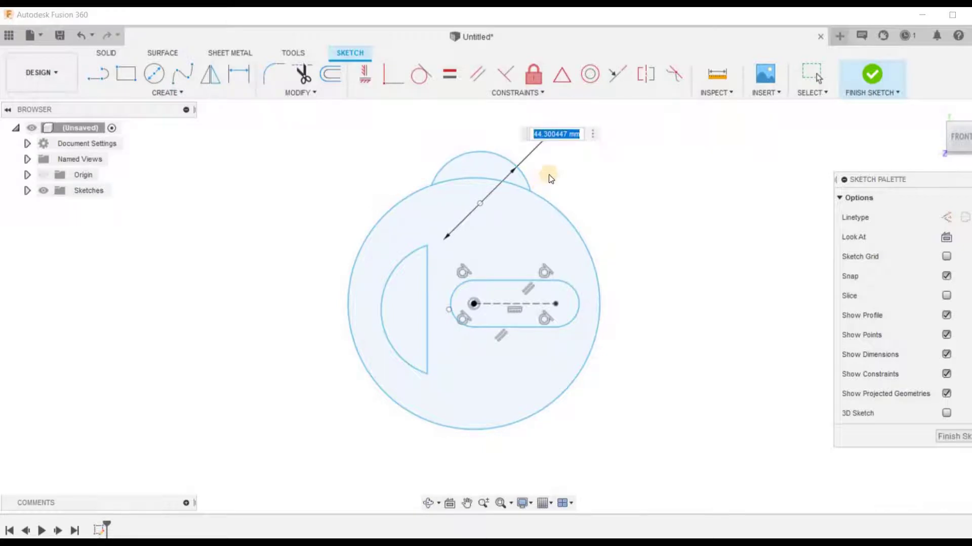
pyautogui.write('45')
pyautogui.press('Return')
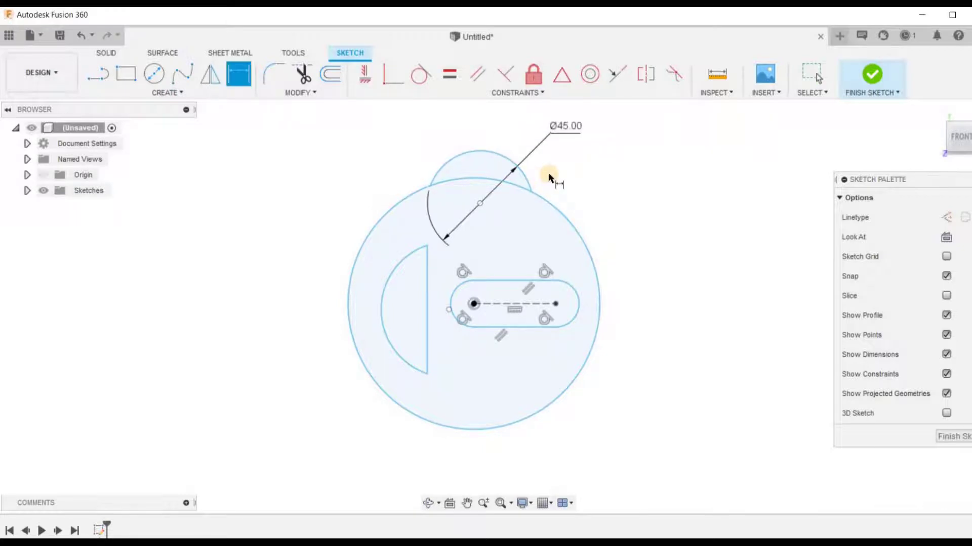
# Dimension the large circle as a radius instead of a diameter, set to 50 mm.
pyautogui.click(590, 247)
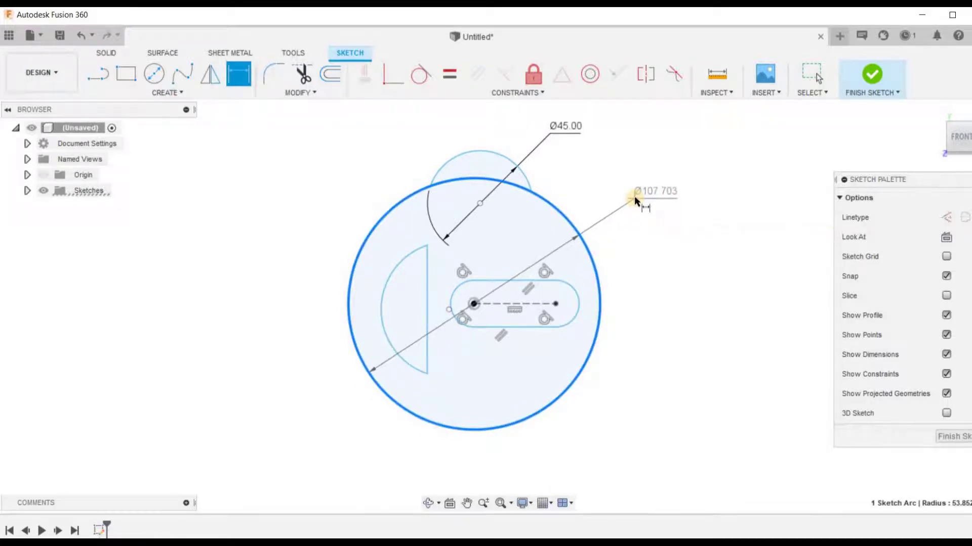
pyautogui.rightClick(634, 199)
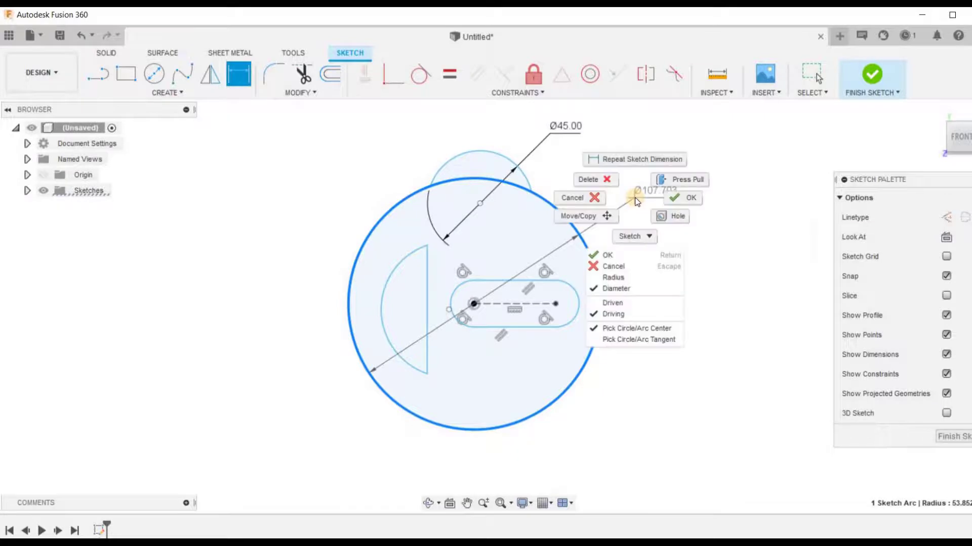
pyautogui.click(610, 277)
pyautogui.click(632, 172)
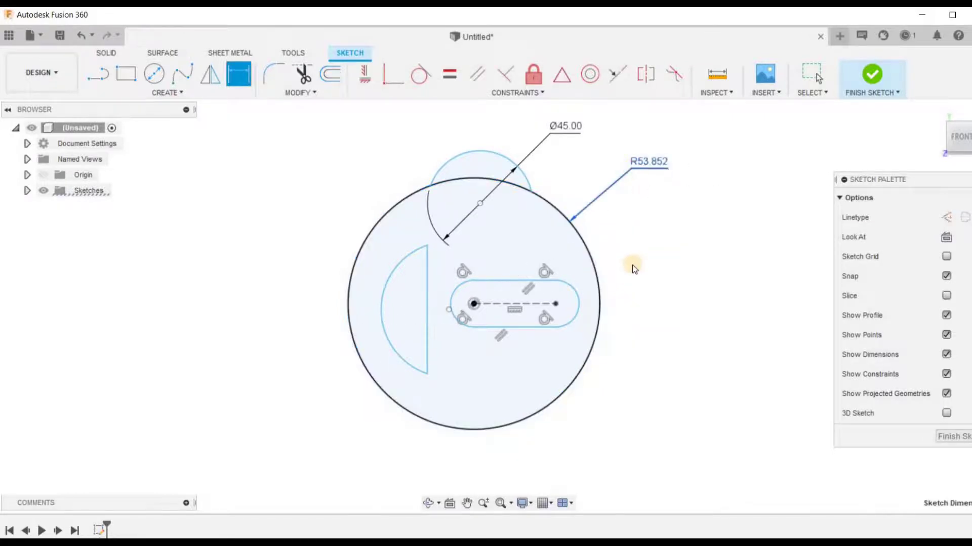
pyautogui.write('50')
pyautogui.press('Return')
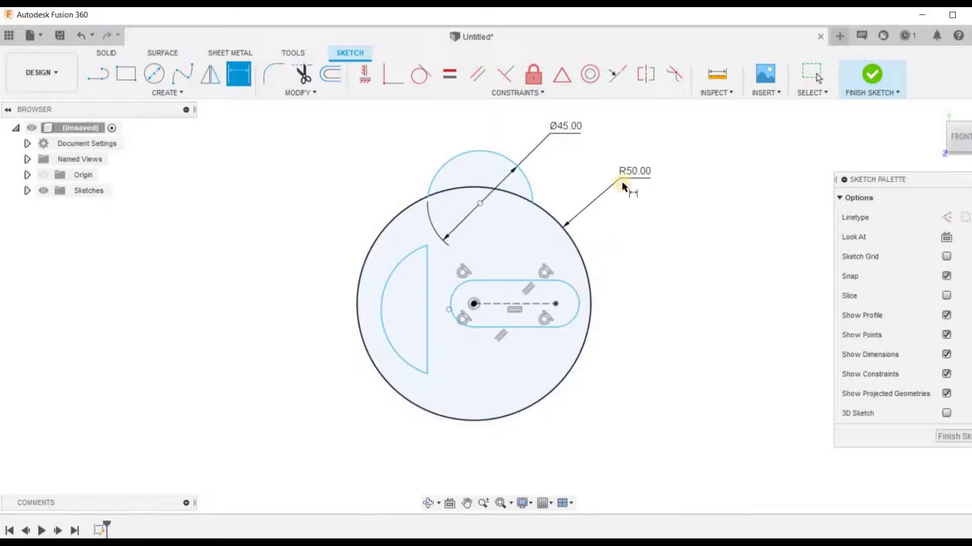
pyautogui.click(580, 306)
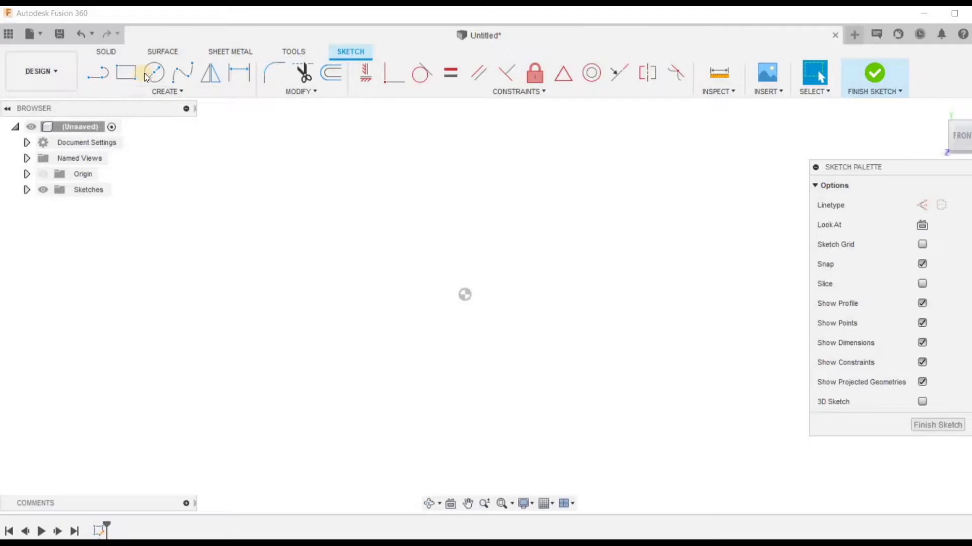
# Sketch two separate circles about 50 mm in diameter, one on each side of the origin.
pyautogui.click(154, 72)
pyautogui.click(316, 273)
pyautogui.click(342, 311)
pyautogui.click(537, 252)
pyautogui.press('Return')
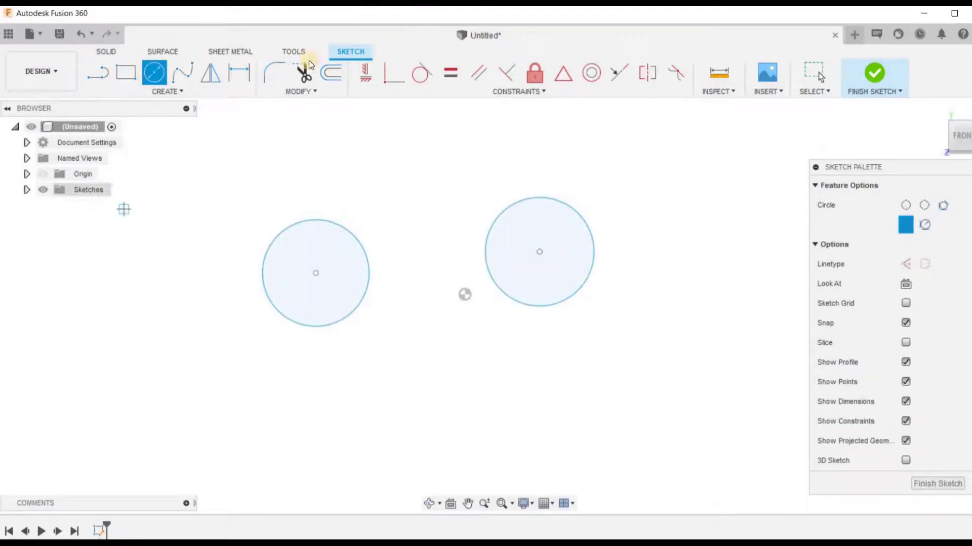
# Dimension the horizontal centre-to-centre distance between the two circles, keeping the distance as drawn.
pyautogui.click(239, 72)
pyautogui.click(369, 263)
pyautogui.click(486, 254)
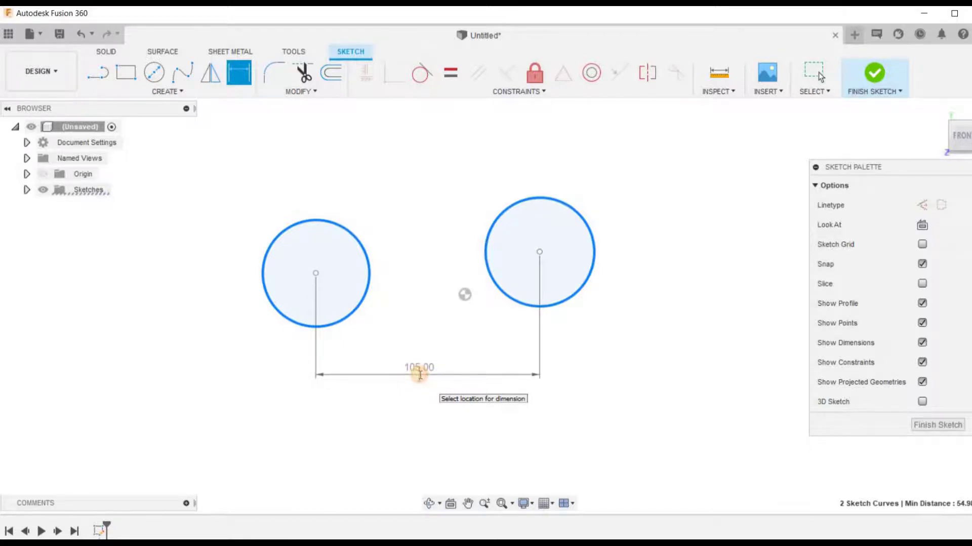
pyautogui.click(419, 377)
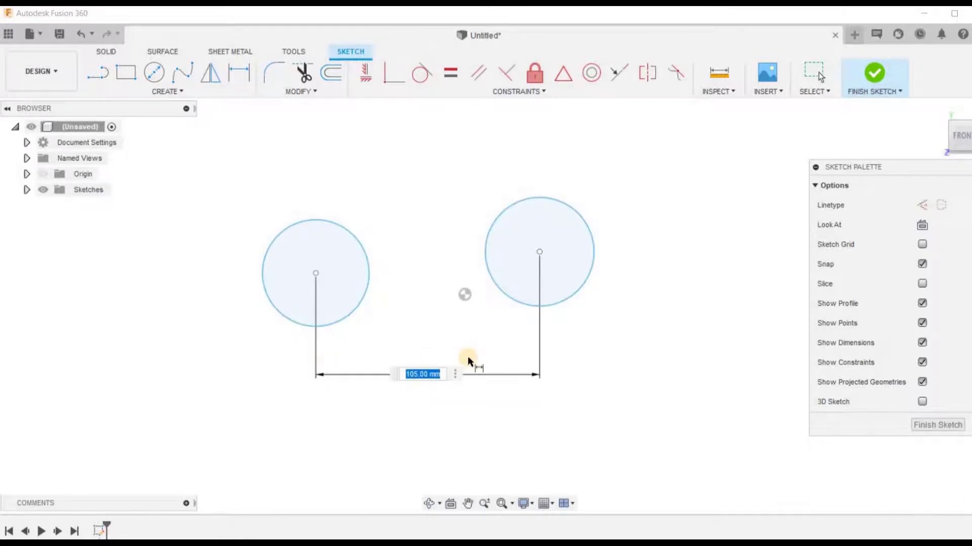
pyautogui.press('Return')
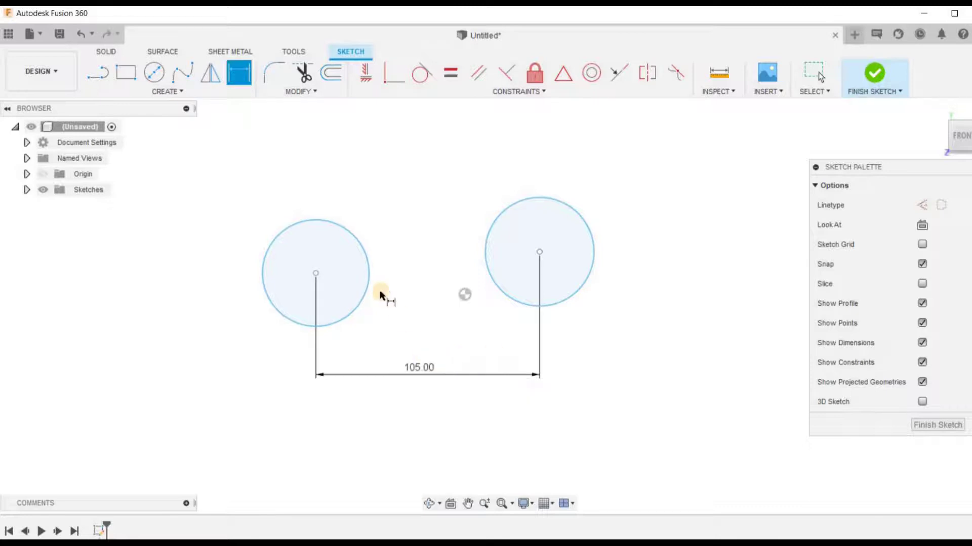
pyautogui.click(369, 268)
pyautogui.press('Escape')
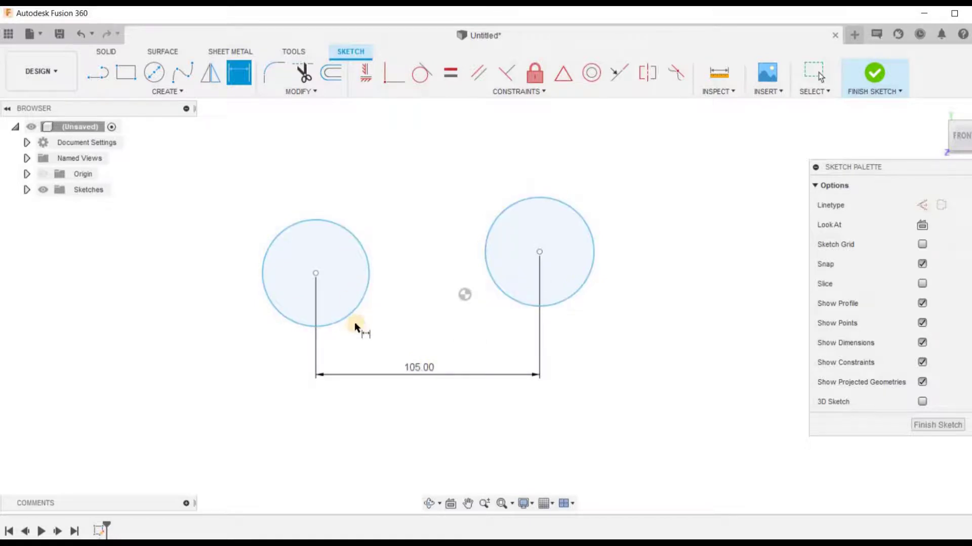
# Dimension the gap between the facing edges of the two circles with Pick Circle/Arc Tangent, placed above them at its drawn size.
pyautogui.click(243, 75)
pyautogui.rightClick(402, 148)
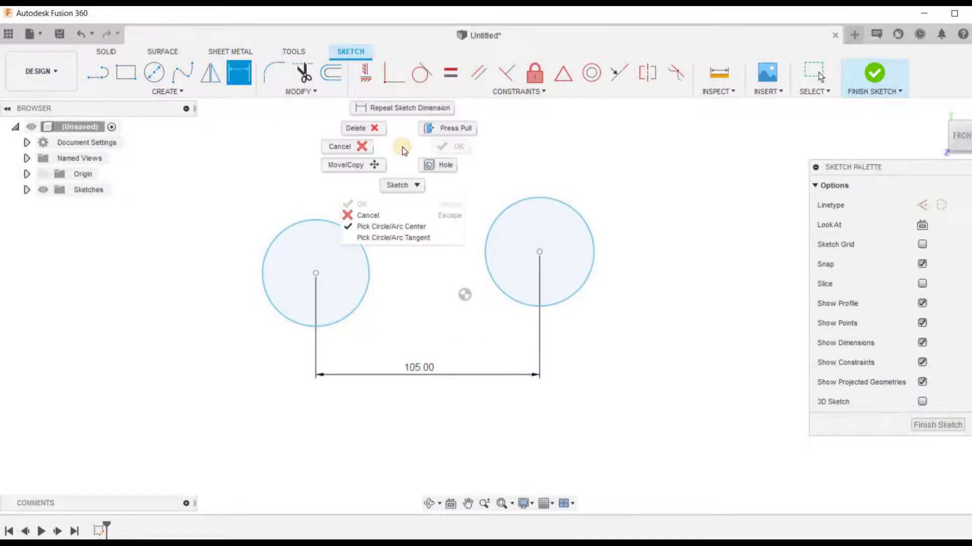
pyautogui.click(370, 237)
pyautogui.click(368, 275)
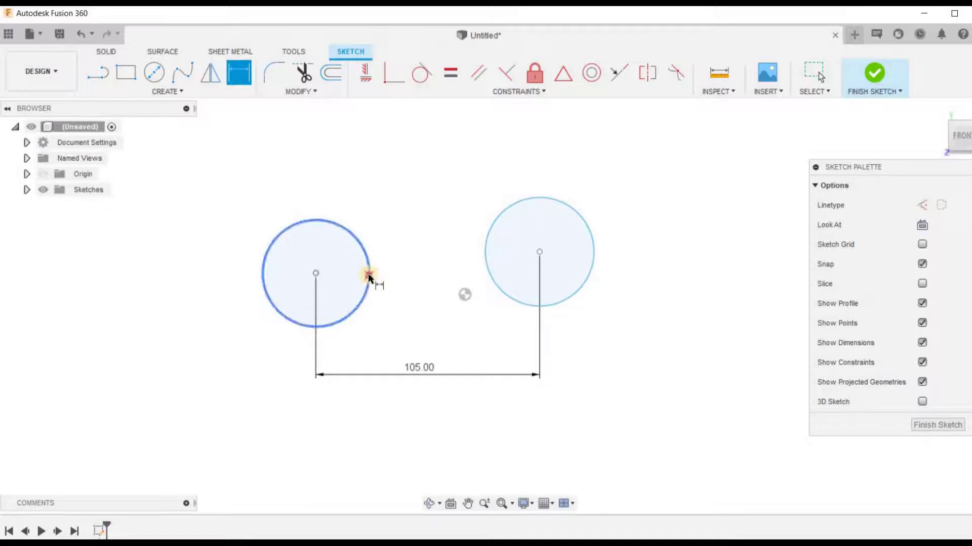
pyautogui.click(486, 262)
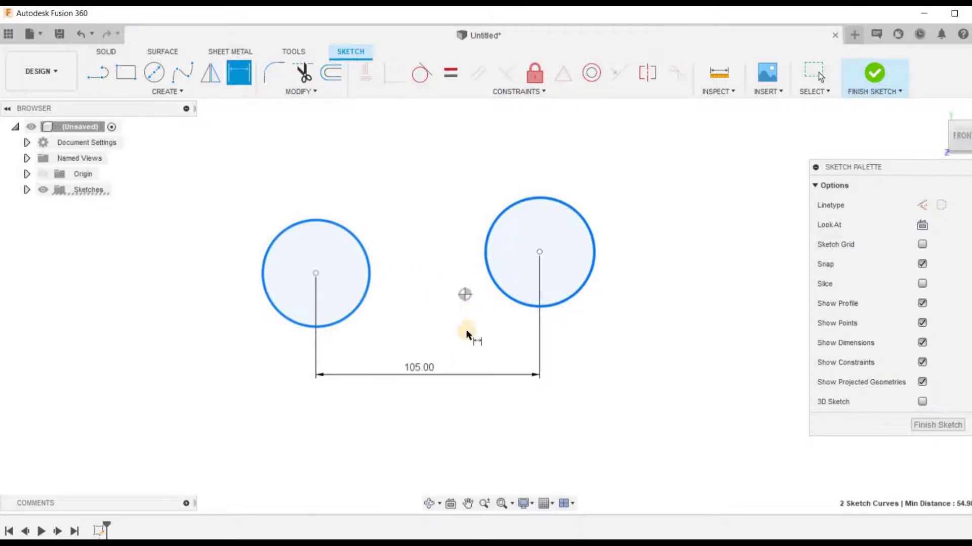
pyautogui.click(428, 168)
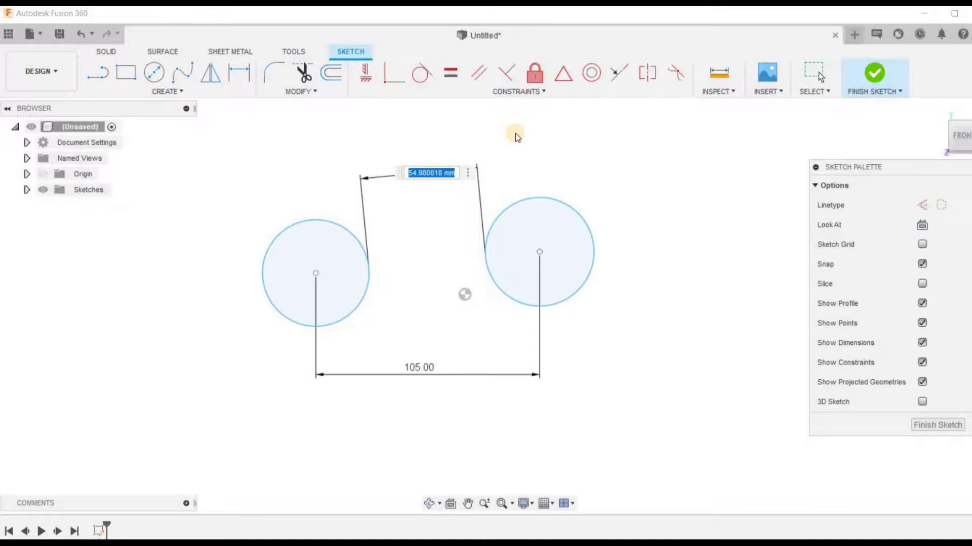
pyautogui.press('Return')
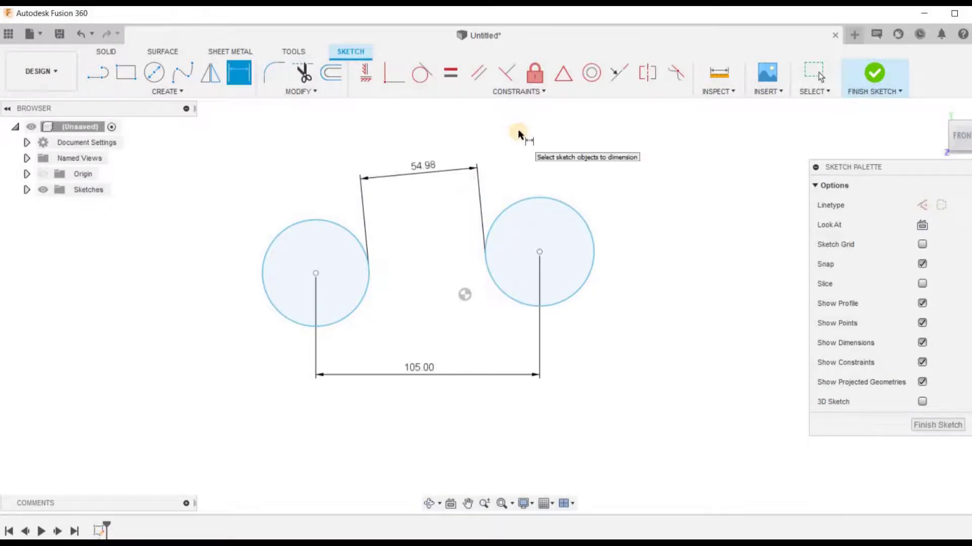
# Dimension from the left circle's centre to the near tangent edge of the right circle, placed below the centre-to-centre dimension.
pyautogui.click(238, 75)
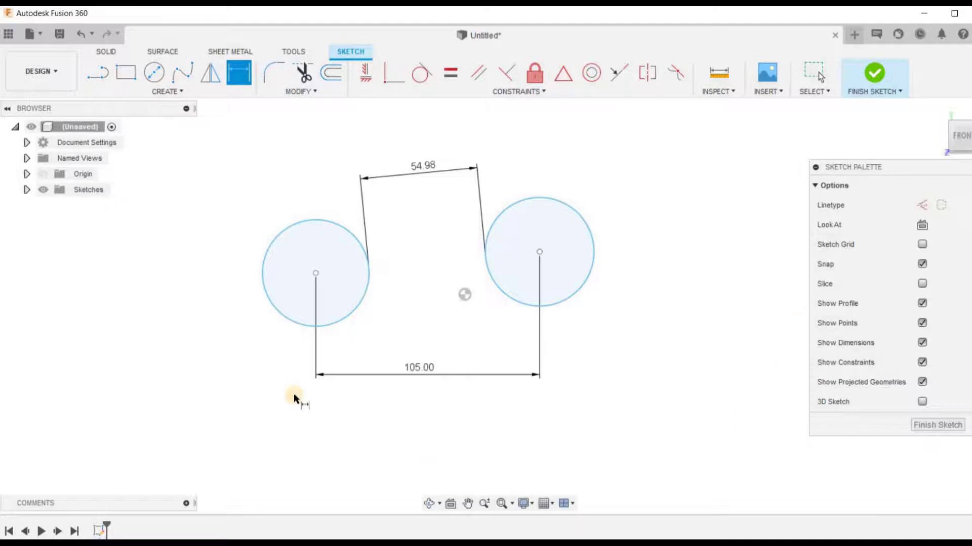
pyautogui.click(336, 319)
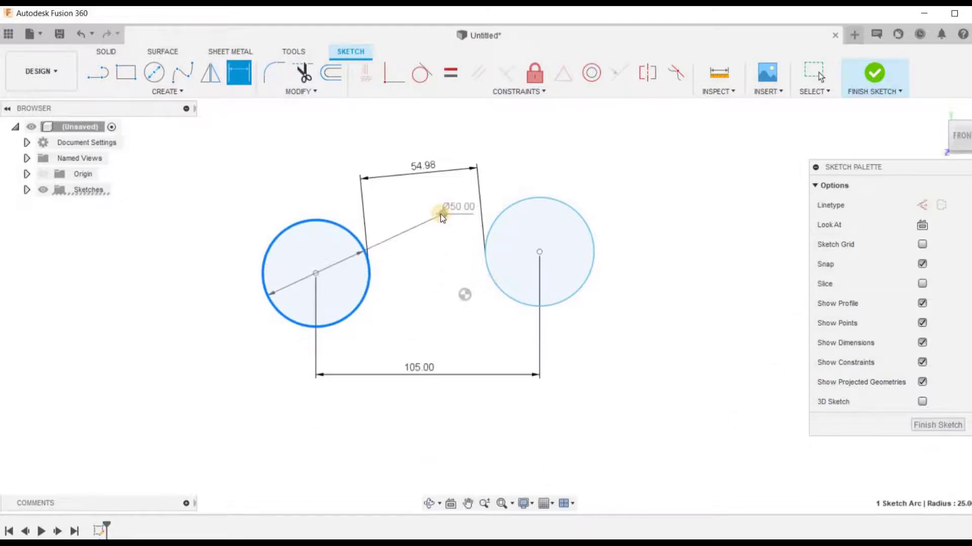
pyautogui.rightClick(440, 215)
pyautogui.click(434, 357)
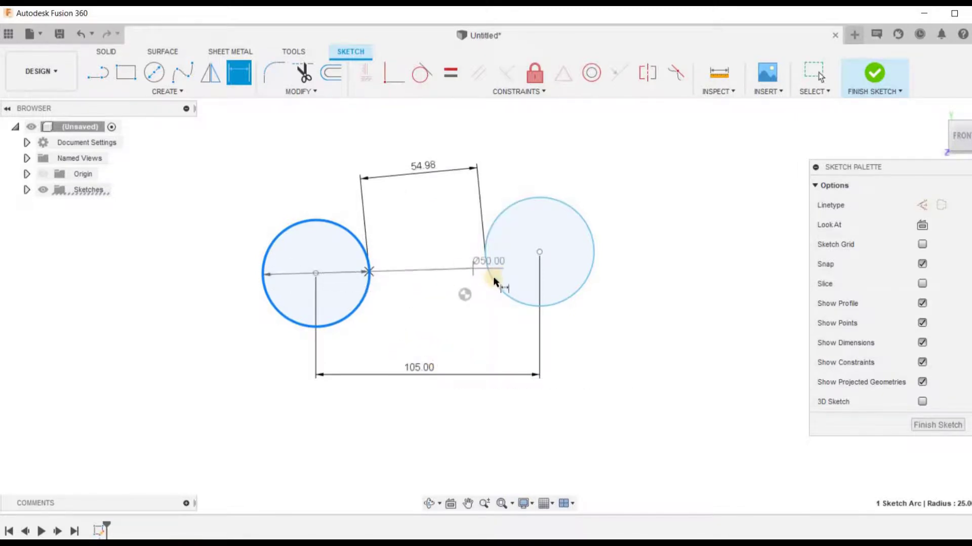
pyautogui.click(494, 282)
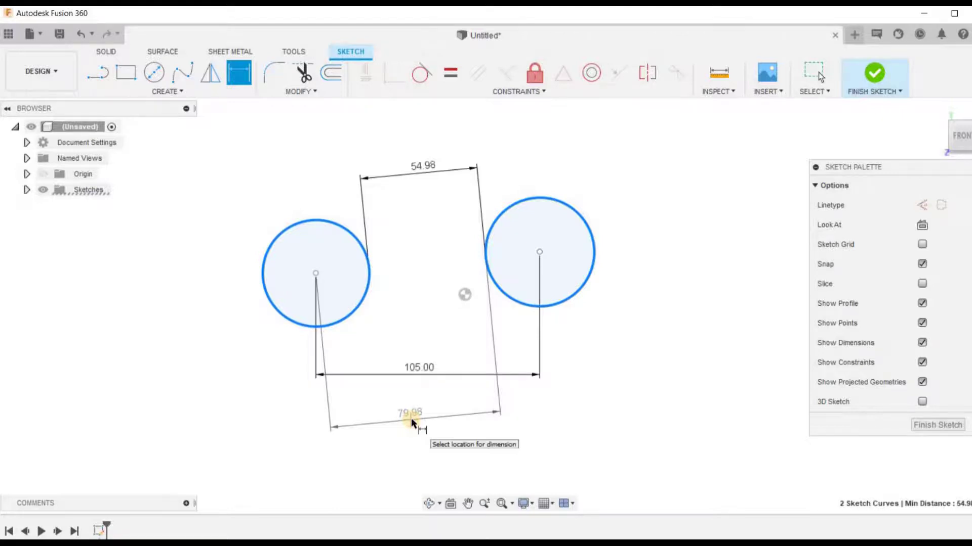
pyautogui.click(411, 419)
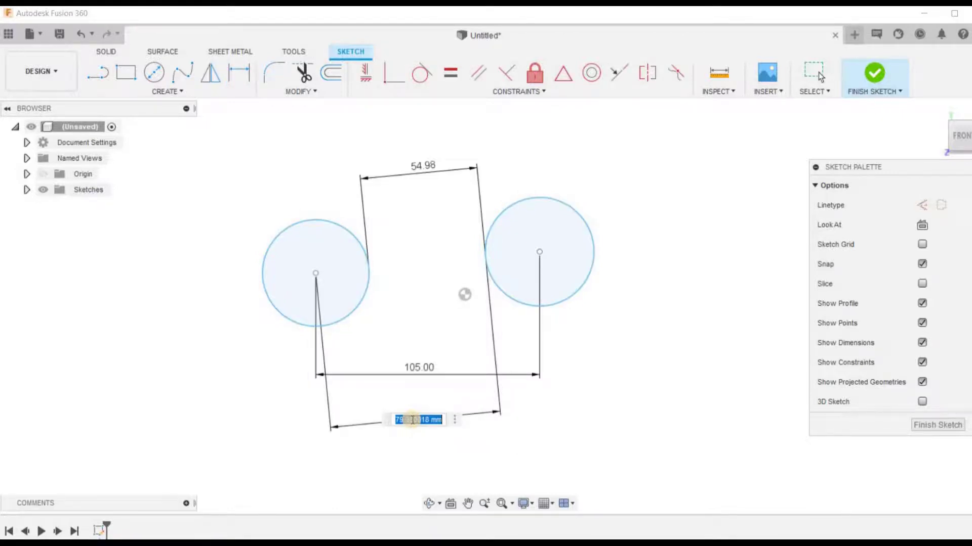
pyautogui.press('Return')
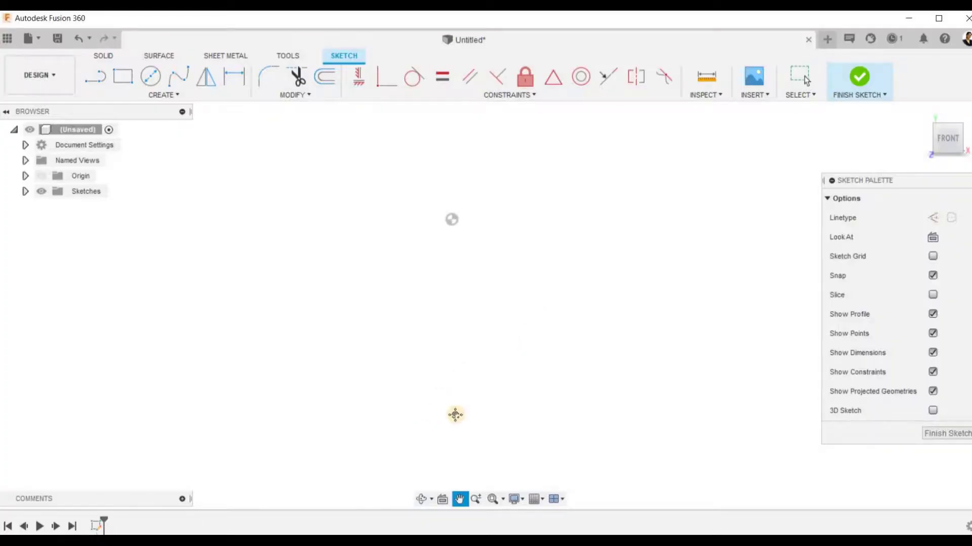
# Sketch a connected three-line chain: a horizontal line about 95 mm long from the origin, a vertical line up, and a sloped line back.
pyautogui.click(101, 80)
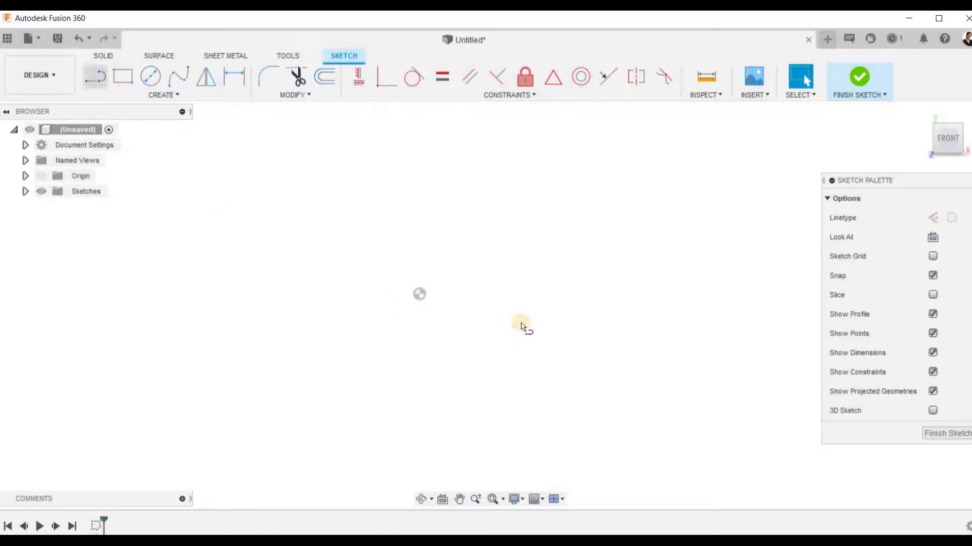
pyautogui.click(419, 294)
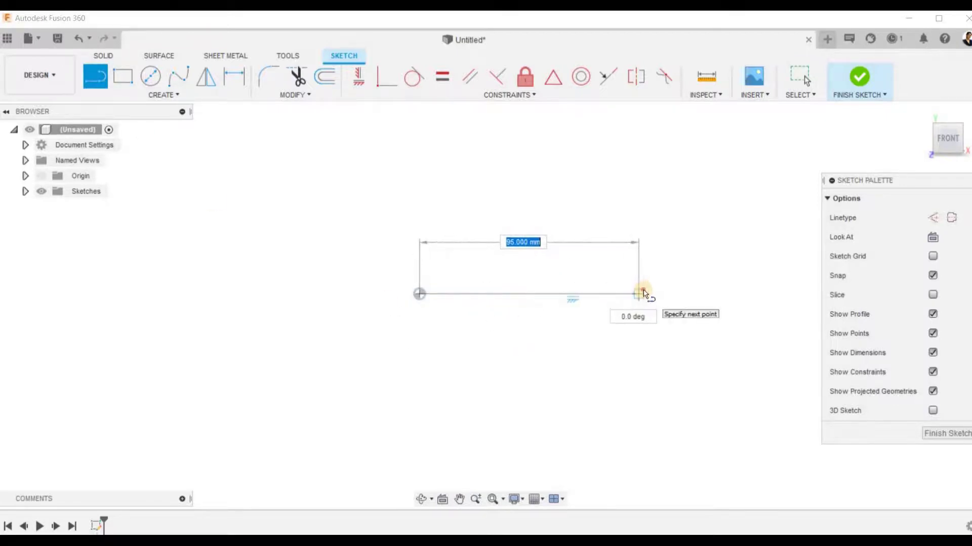
pyautogui.click(639, 294)
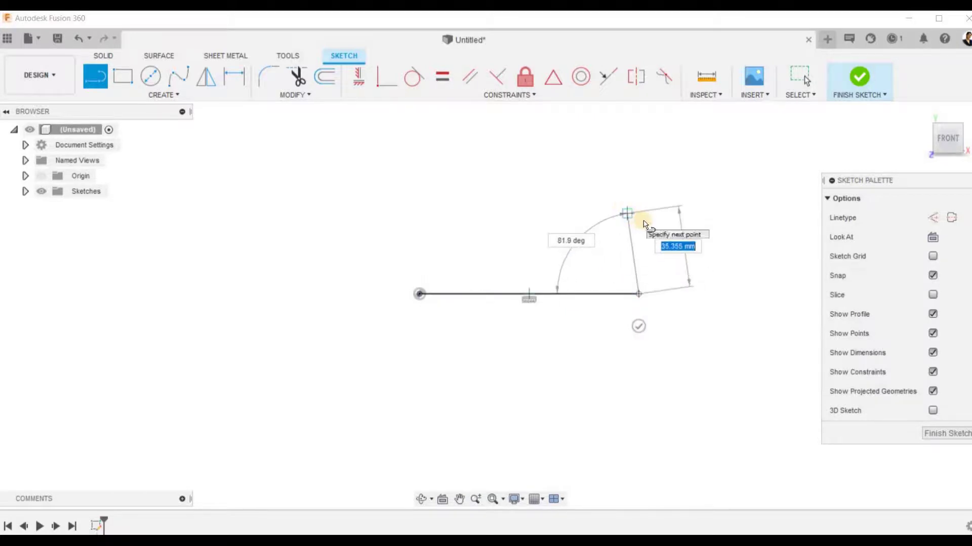
pyautogui.click(643, 221)
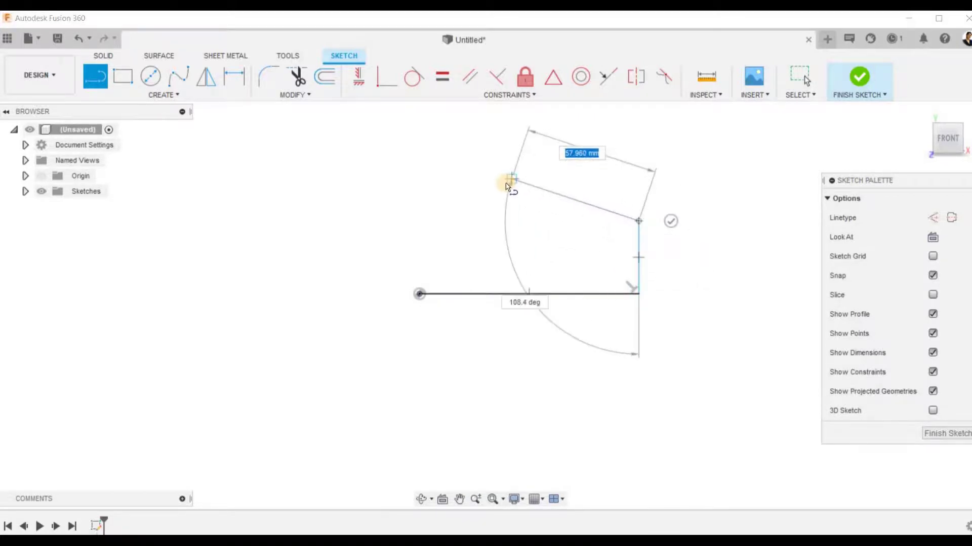
pyautogui.click(506, 184)
pyautogui.rightClick(533, 201)
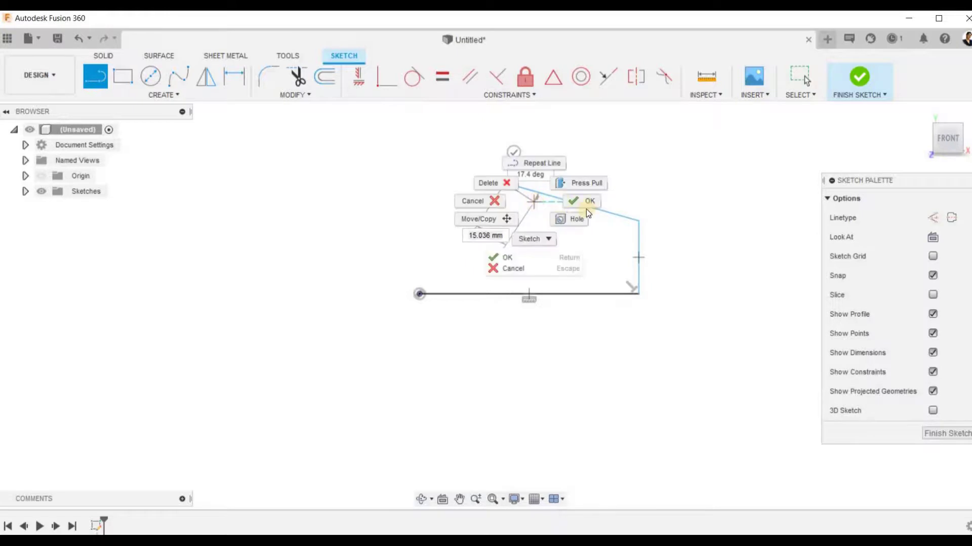
pyautogui.click(660, 183)
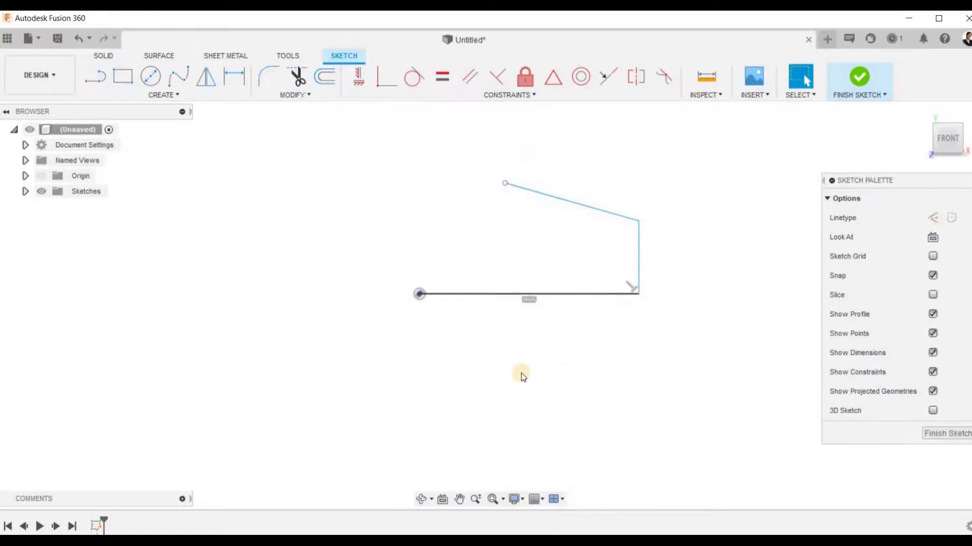
# Delete the base line's horizontal constraint and move its free corner below the origin to tilt the line.
pyautogui.click(536, 296)
pyautogui.click(530, 317)
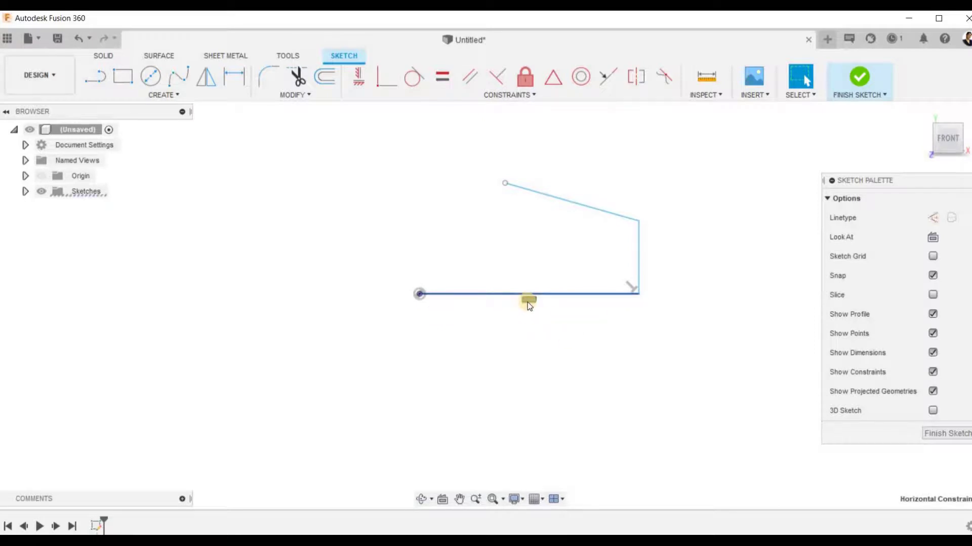
pyautogui.press('Delete')
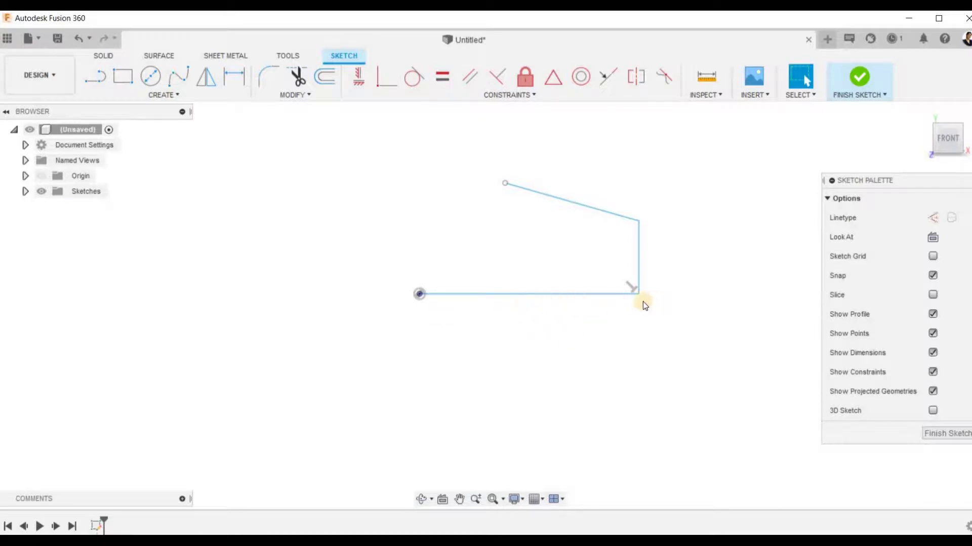
pyautogui.moveTo(639, 294)
pyautogui.mouseDown()
pyautogui.moveTo(636, 234)
pyautogui.moveTo(661, 293)
pyautogui.mouseUp()
pyautogui.moveTo(668, 371)
pyautogui.mouseDown()
pyautogui.moveTo(757, 280)
pyautogui.moveTo(731, 373)
pyautogui.moveTo(598, 367)
pyautogui.moveTo(555, 275)
pyautogui.moveTo(546, 332)
pyautogui.moveTo(568, 327)
pyautogui.mouseUp()
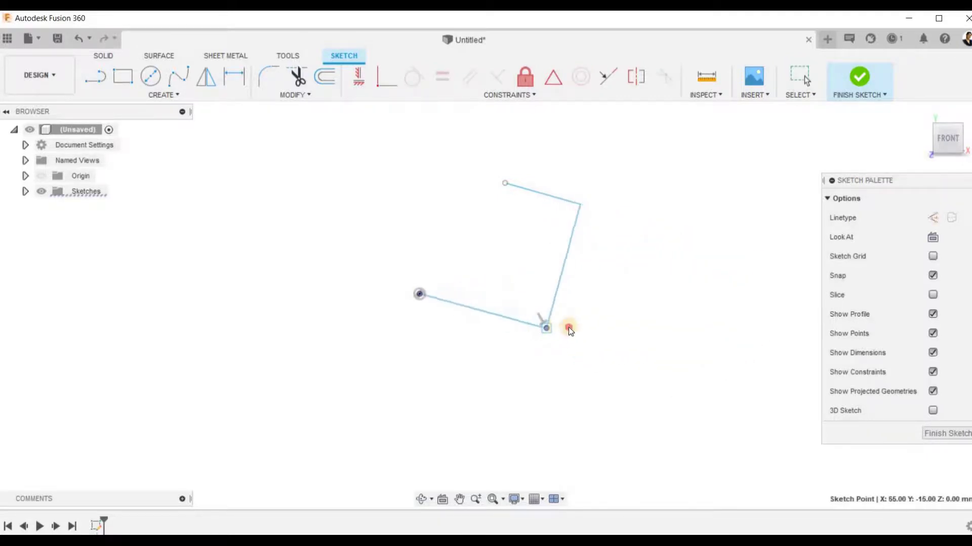
pyautogui.click(591, 372)
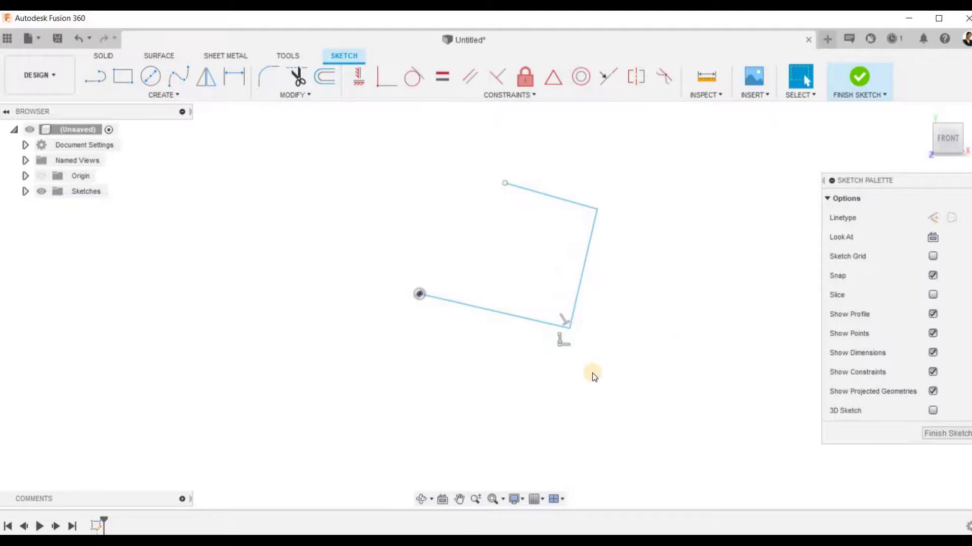
# Delete the perpendicular constraint between the base line and the side line, and reposition their shared corner.
pyautogui.click(563, 319)
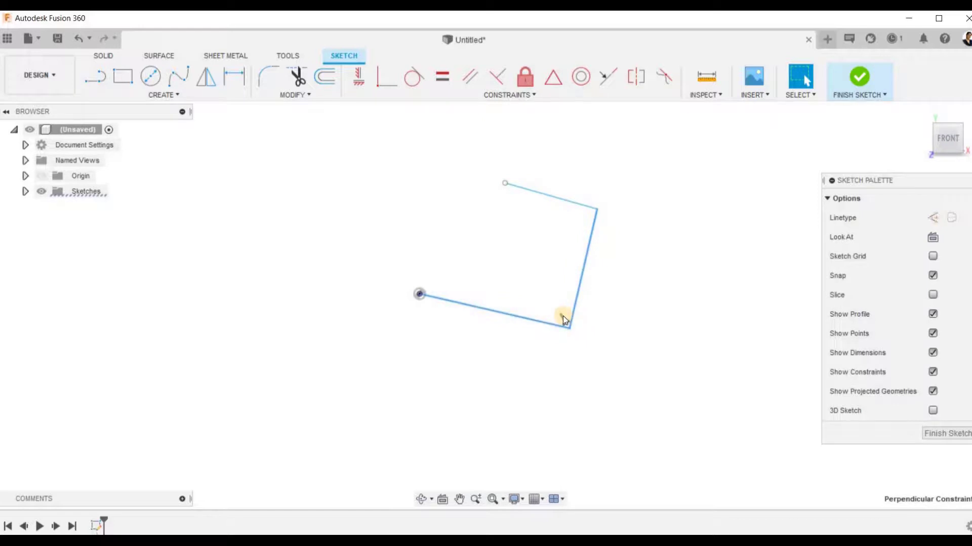
pyautogui.rightClick(563, 316)
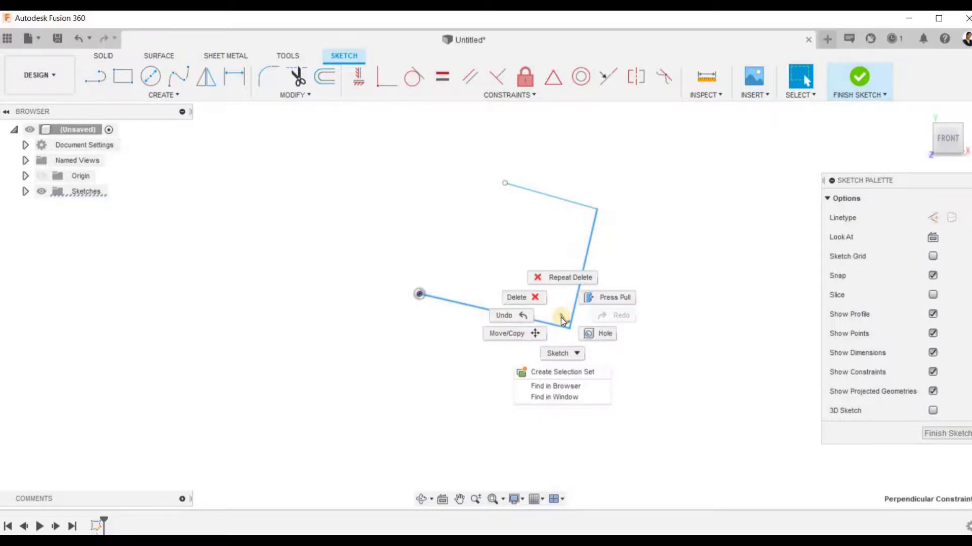
pyautogui.click(519, 305)
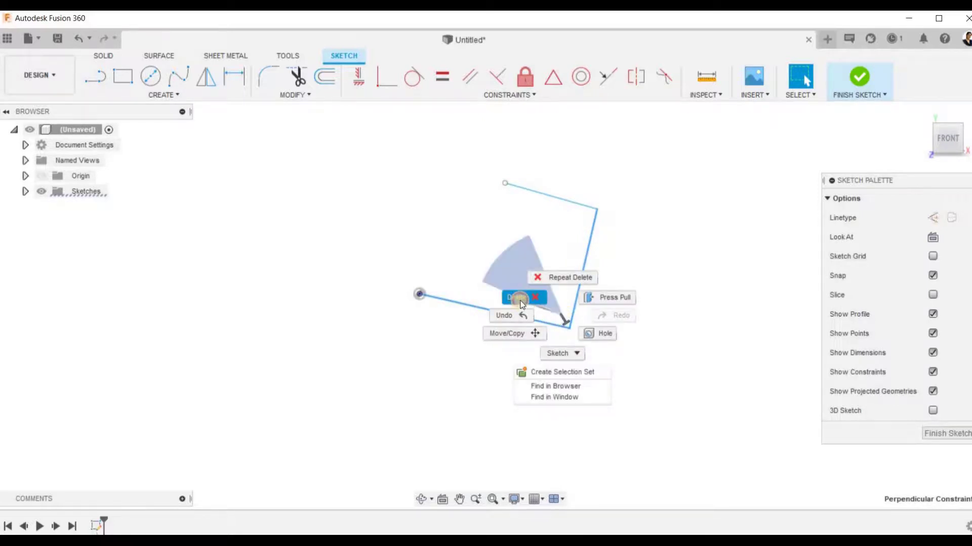
pyautogui.moveTo(570, 330)
pyautogui.mouseDown()
pyautogui.moveTo(544, 288)
pyautogui.moveTo(453, 208)
pyautogui.moveTo(454, 225)
pyautogui.mouseUp()
pyautogui.moveTo(788, 331)
pyautogui.mouseDown()
pyautogui.moveTo(738, 247)
pyautogui.moveTo(601, 337)
pyautogui.moveTo(565, 285)
pyautogui.moveTo(667, 335)
pyautogui.moveTo(670, 303)
pyautogui.moveTo(655, 323)
pyautogui.moveTo(590, 277)
pyautogui.moveTo(605, 300)
pyautogui.moveTo(601, 272)
pyautogui.moveTo(597, 279)
pyautogui.moveTo(625, 300)
pyautogui.moveTo(644, 288)
pyautogui.mouseUp()
# Delete the coincident constraint joining the base line and the side line at their shared corner.
pyautogui.scroll(-2, 665, 275)
pyautogui.scroll(-1, 665, 274)
pyautogui.moveTo(633, 263); pyautogui.dragTo(588, 244, button='middle')
pyautogui.scroll(2, 586, 230)
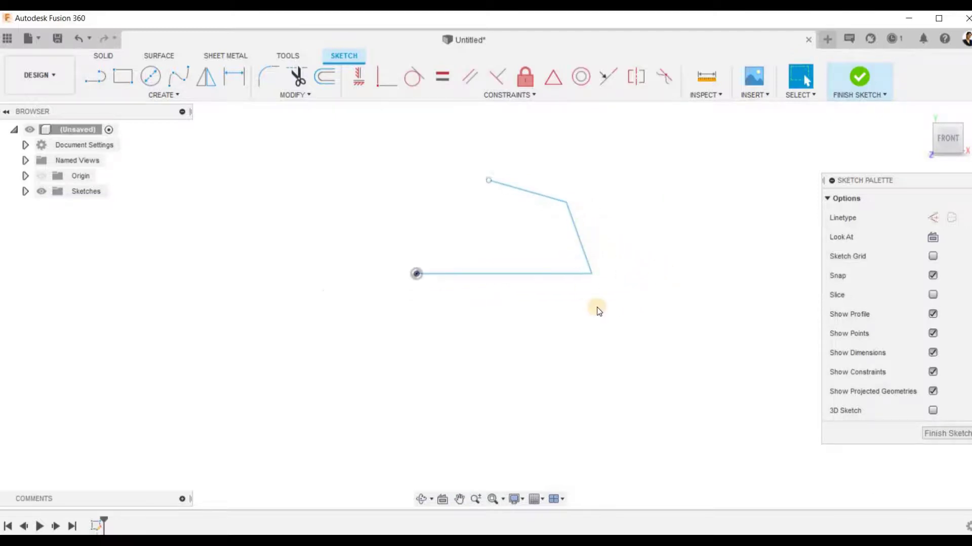
pyautogui.click(596, 295)
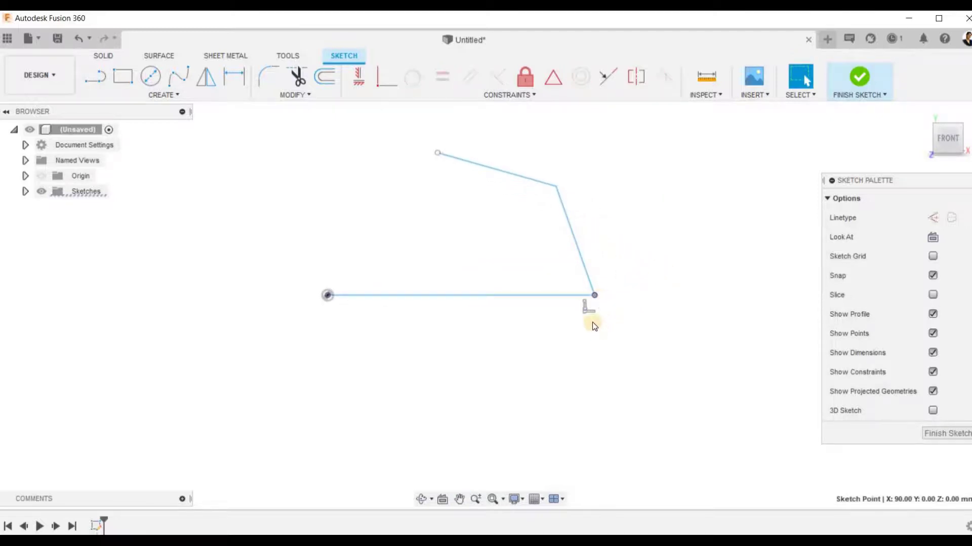
pyautogui.click(585, 311)
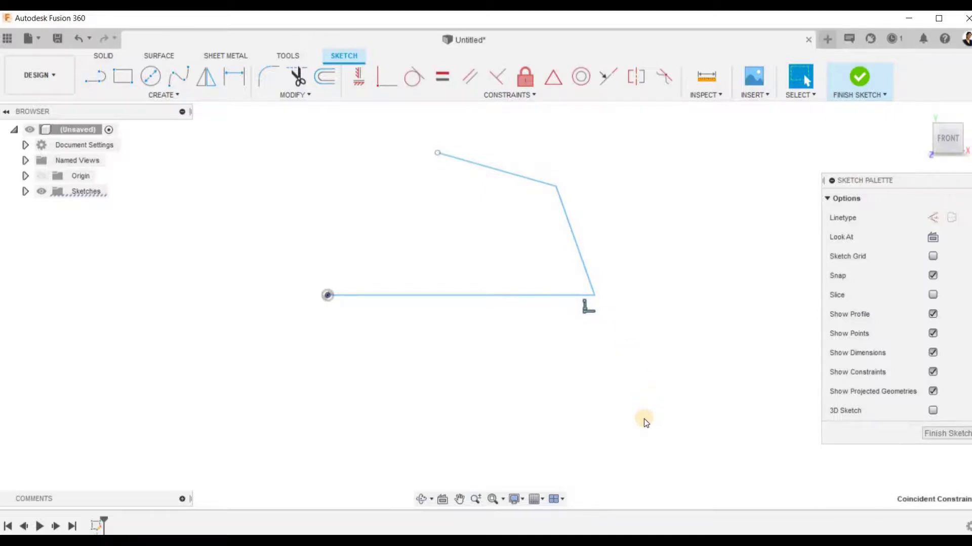
pyautogui.press('Delete')
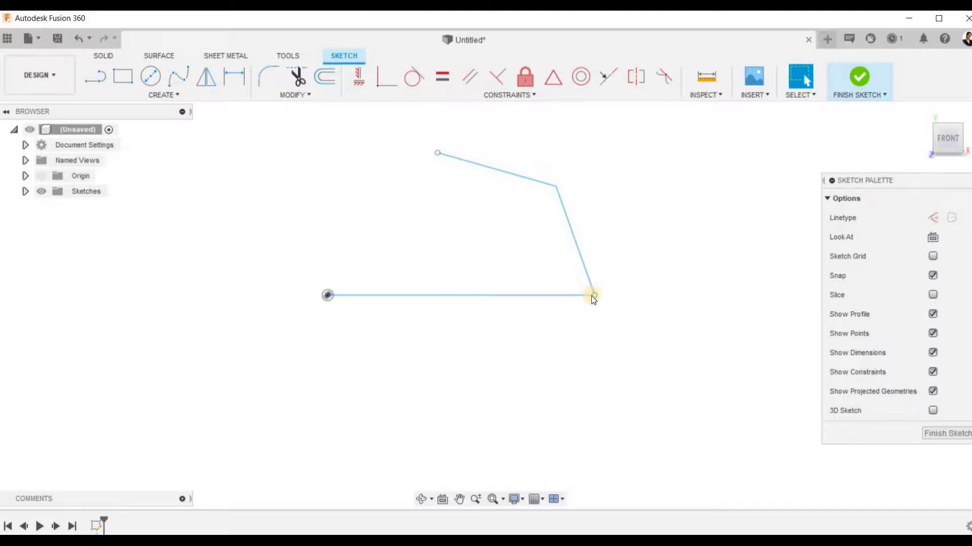
# Pull the side line's freed end away from the base line and raise the corner shared by the upper two lines.
pyautogui.moveTo(593, 296)
pyautogui.mouseDown()
pyautogui.moveTo(594, 336)
pyautogui.moveTo(615, 236)
pyautogui.mouseUp()
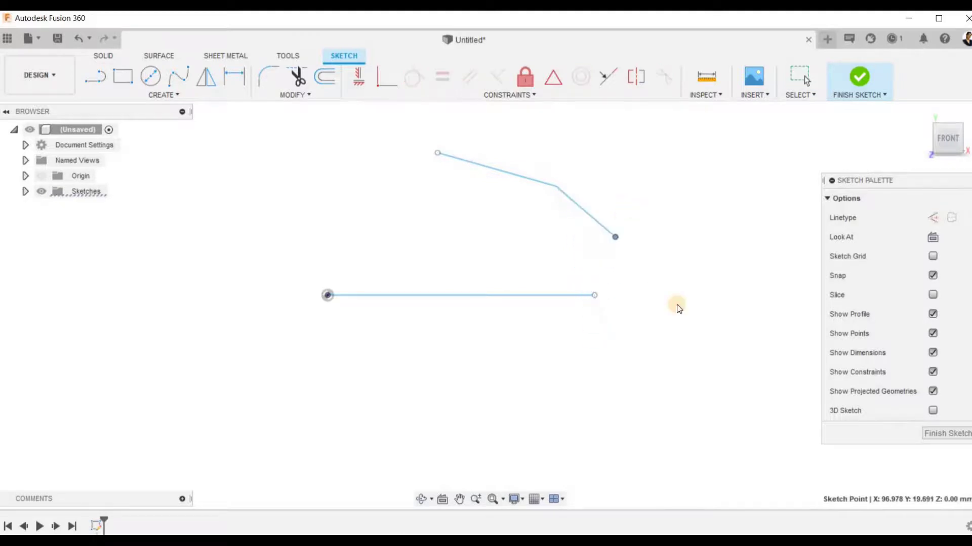
pyautogui.click(679, 308)
pyautogui.moveTo(557, 186); pyautogui.dragTo(563, 140)
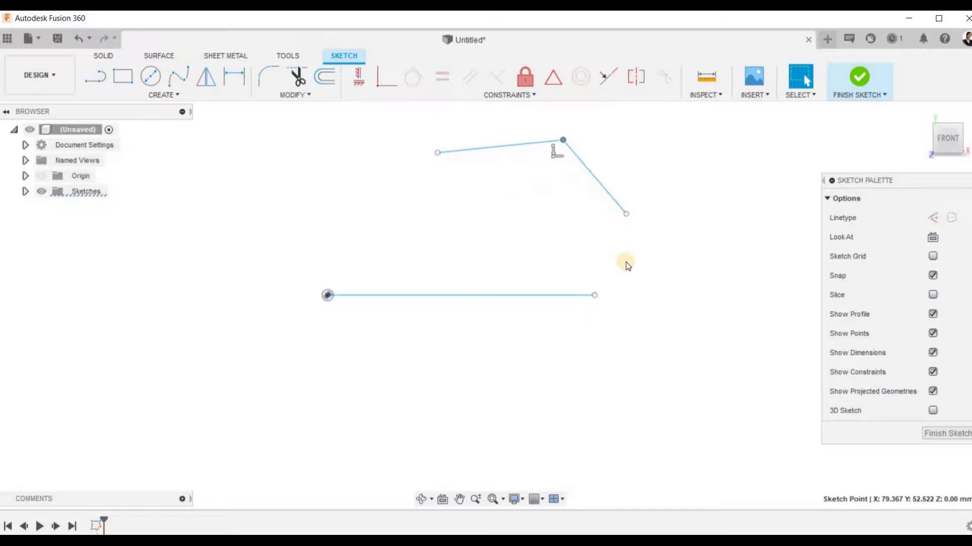
pyautogui.click(722, 339)
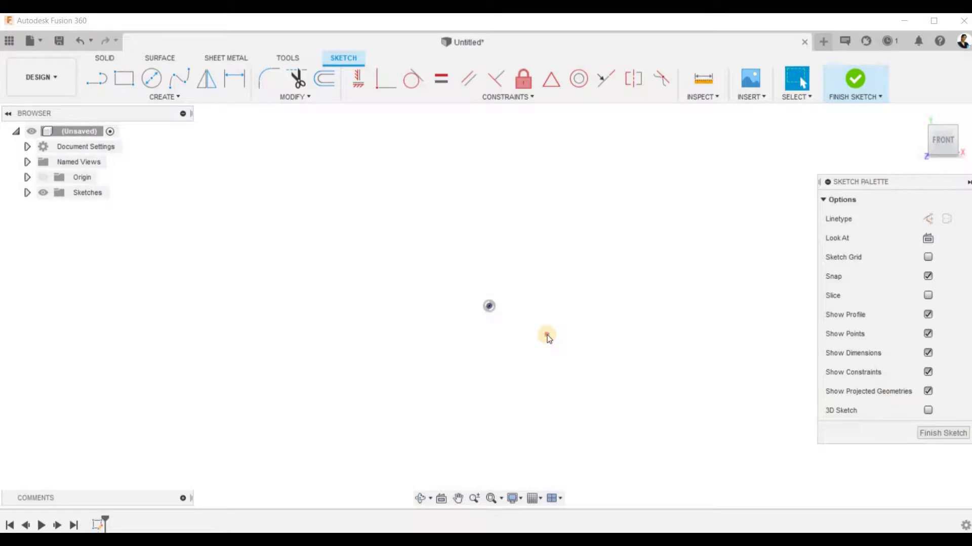
pyautogui.click(174, 99)
pyautogui.click(144, 251)
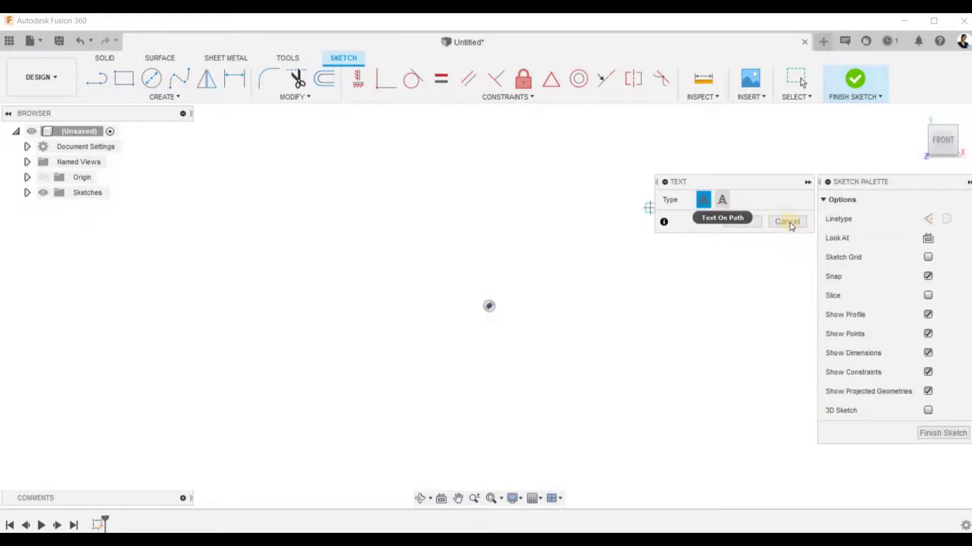
pyautogui.click(787, 221)
# Sketch an open S-shaped fit point spline through four points, starting lower left of the origin and rising to the upper right.
pyautogui.click(179, 79)
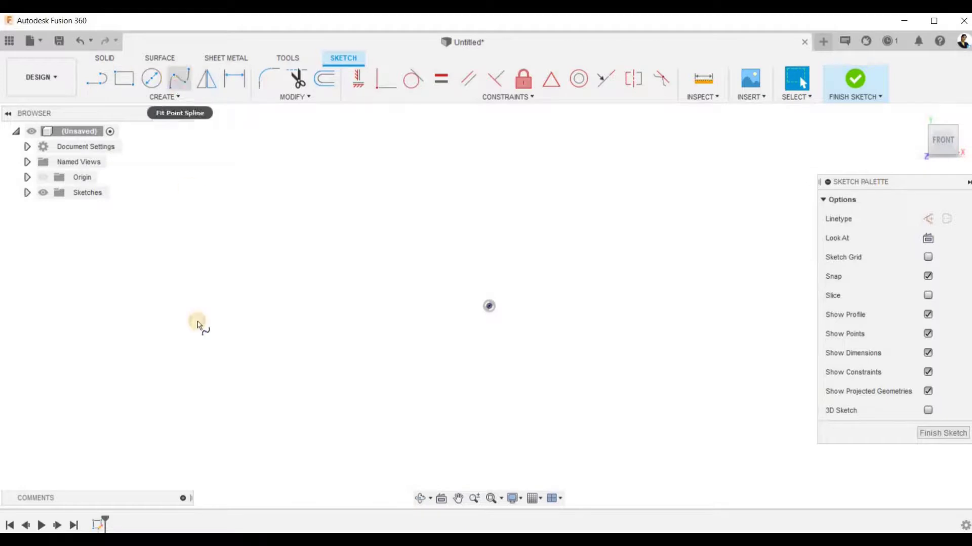
pyautogui.click(203, 341)
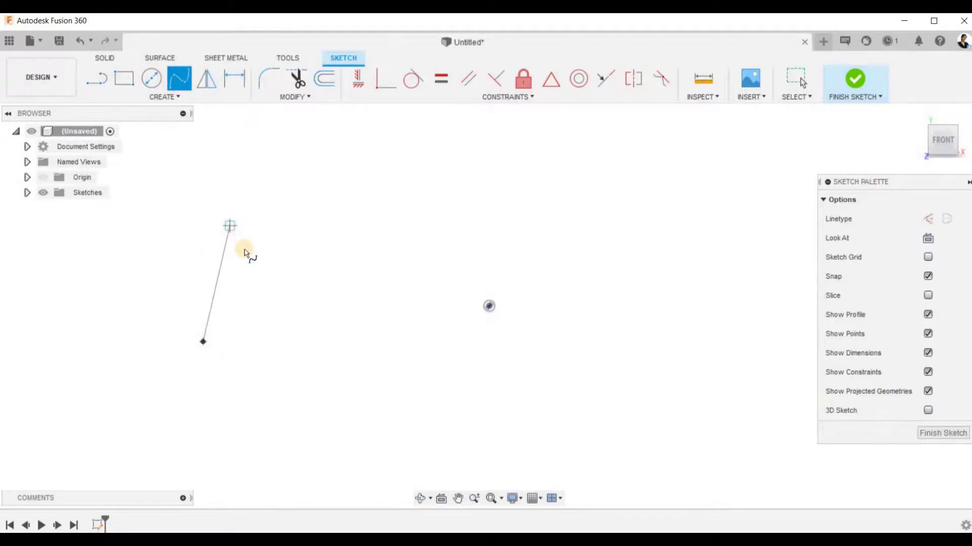
pyautogui.click(247, 208)
pyautogui.click(454, 235)
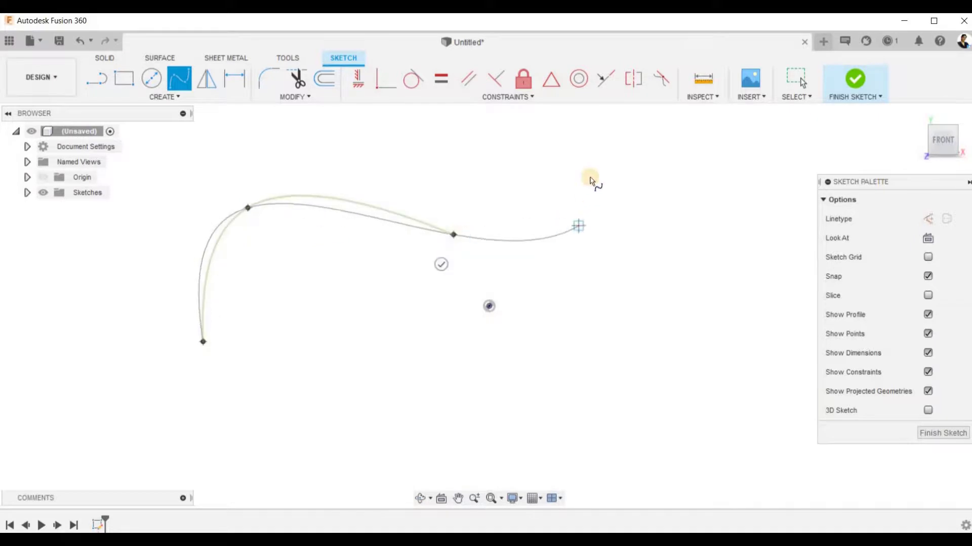
pyautogui.moveTo(590, 172); pyautogui.dragTo(557, 290, button='middle')
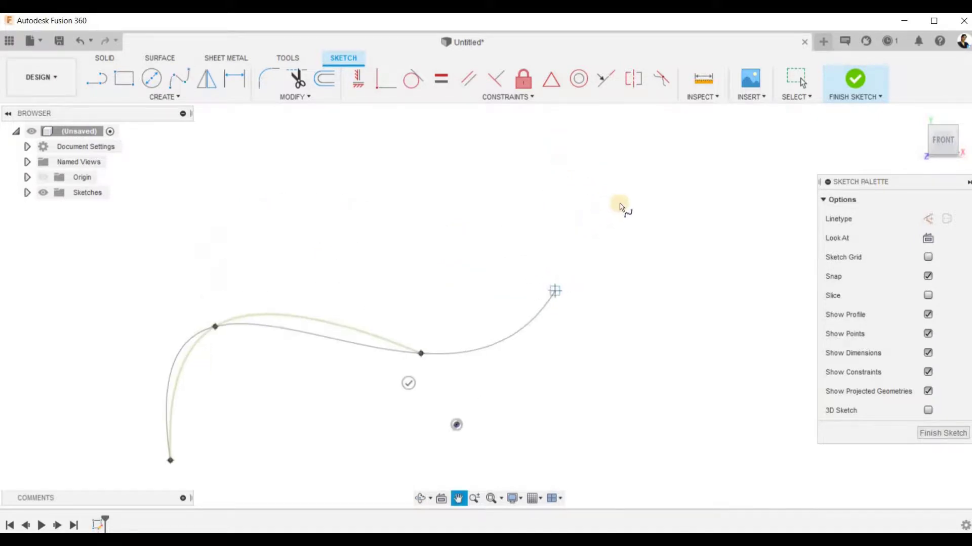
pyautogui.doubleClick(616, 170)
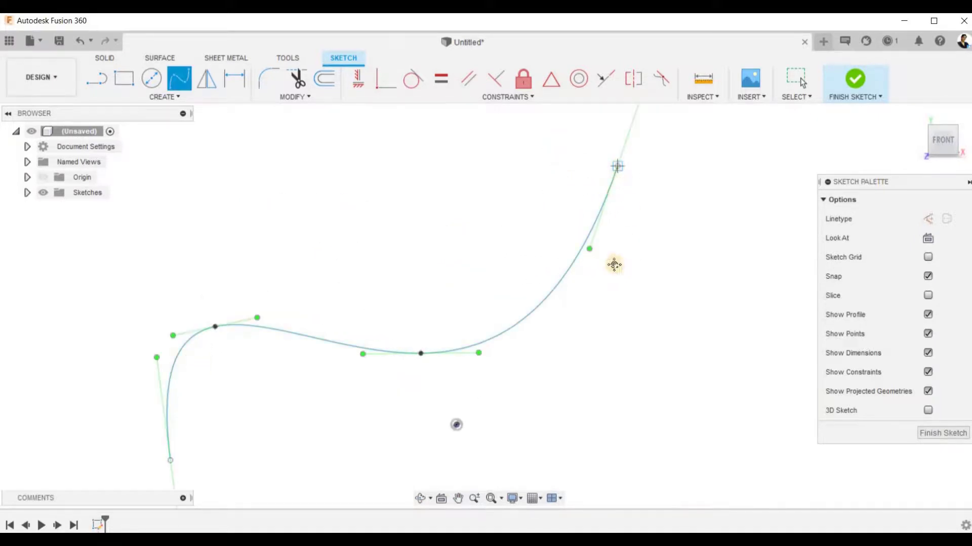
pyautogui.moveTo(606, 291); pyautogui.dragTo(624, 213, button='middle')
pyautogui.rightClick(624, 213)
pyautogui.click(663, 210)
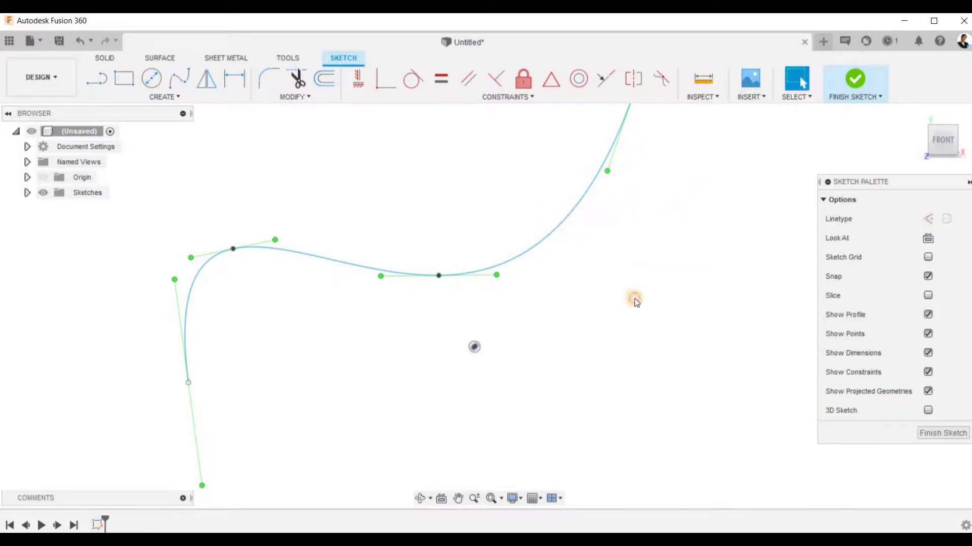
# Create Text On Path along the spline with the text "fusion 360".
pyautogui.scroll(-3, 281, 343)
pyautogui.click(163, 96)
pyautogui.click(140, 252)
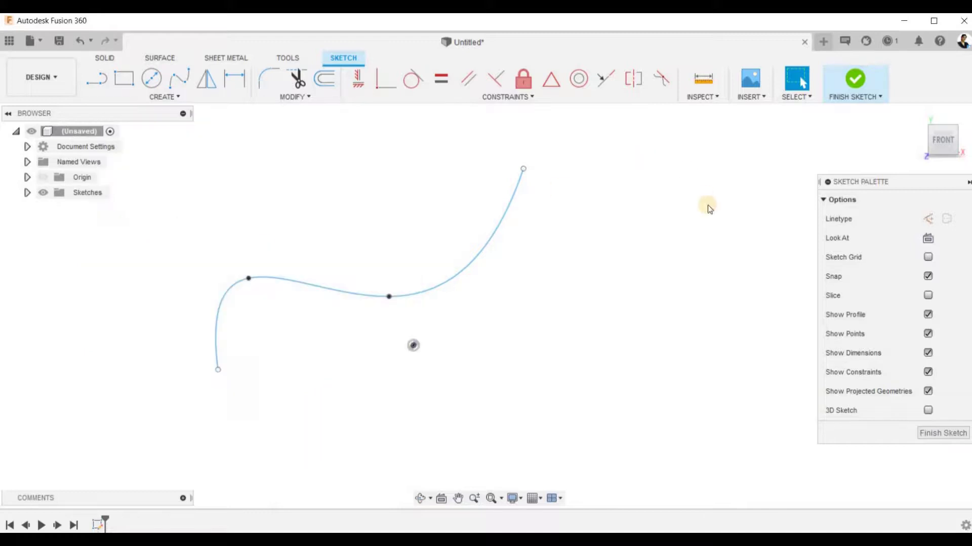
pyautogui.click(723, 201)
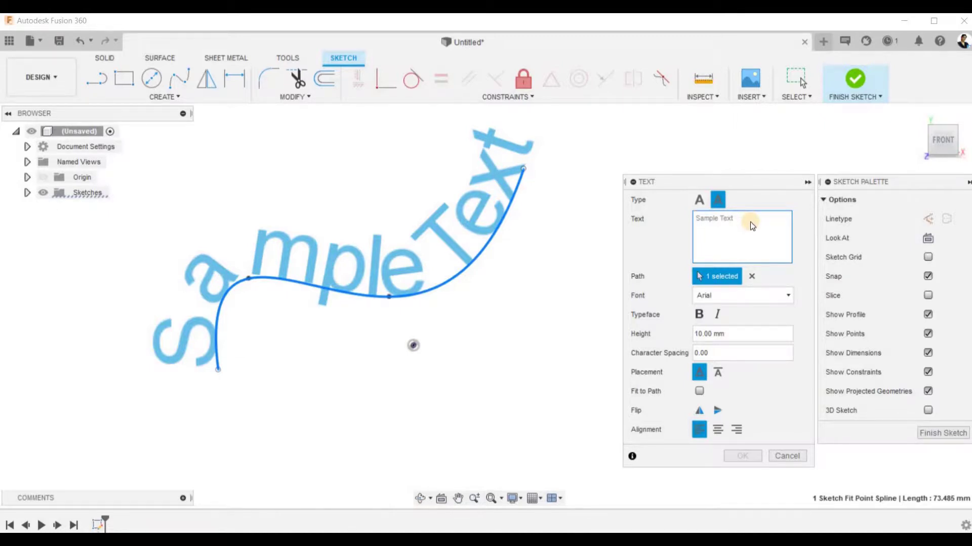
pyautogui.write('fusion 360')
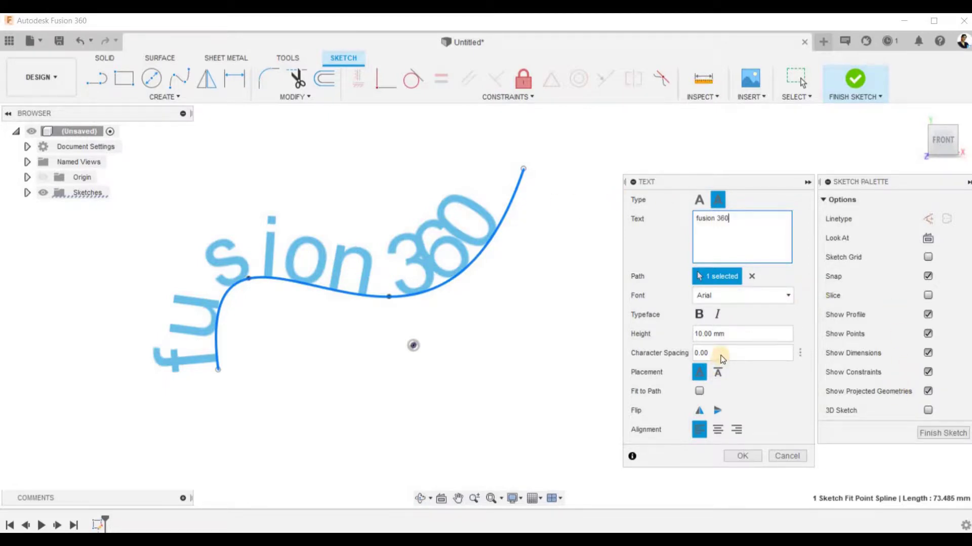
# Set the path text's font to Bauhaus 93.
pyautogui.doubleClick(706, 349)
pyautogui.click(744, 295)
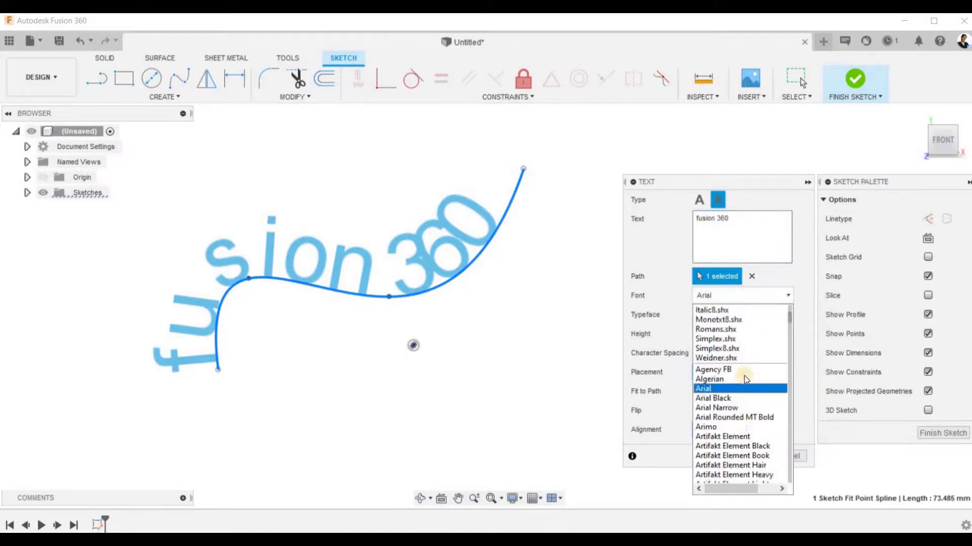
pyautogui.scroll(-7, 743, 417)
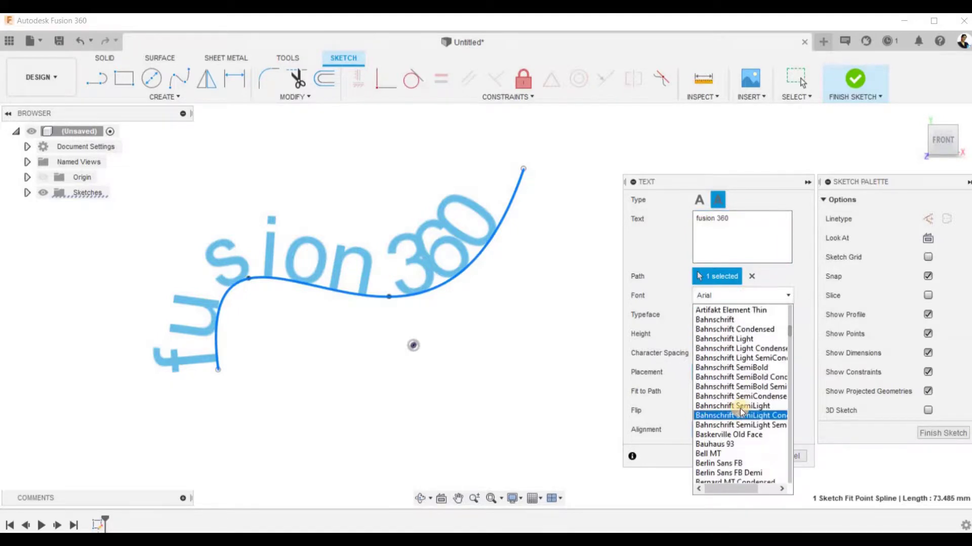
pyautogui.click(733, 445)
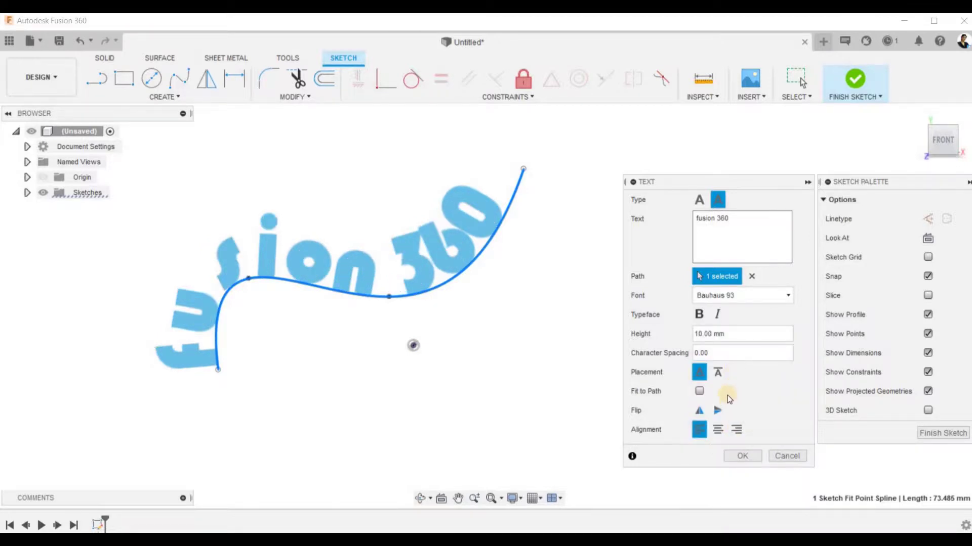
# Change the path text's font to Bahnschrift SemiLight Condensed.
pyautogui.click(729, 355)
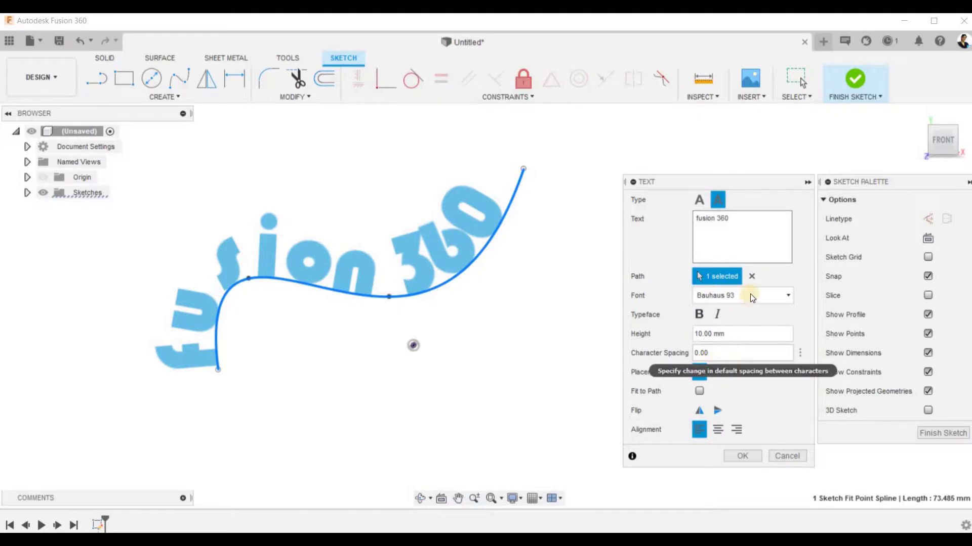
pyautogui.click(749, 295)
pyautogui.click(760, 368)
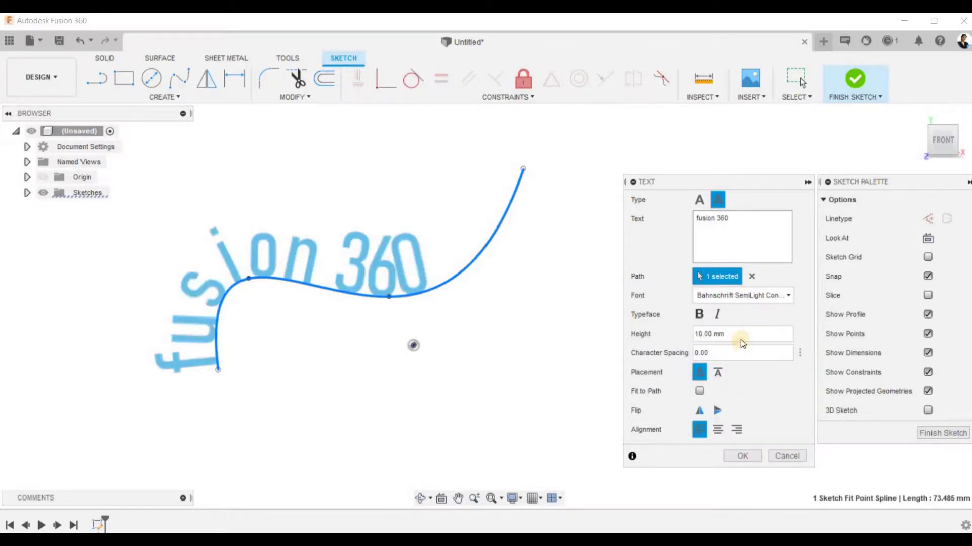
# Try a height of 20 mm for the path text, settle on 12 mm, and accept the text.
pyautogui.doubleClick(755, 336)
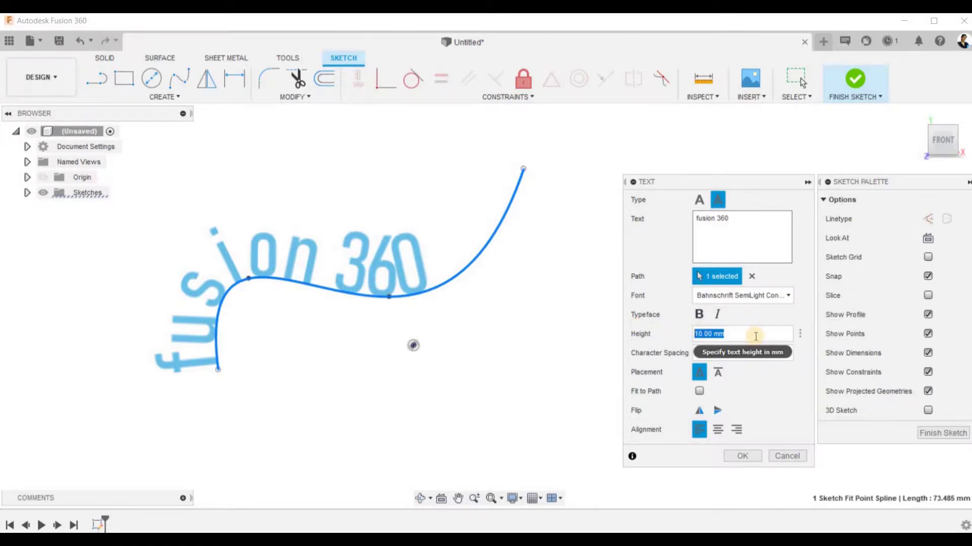
pyautogui.write('20')
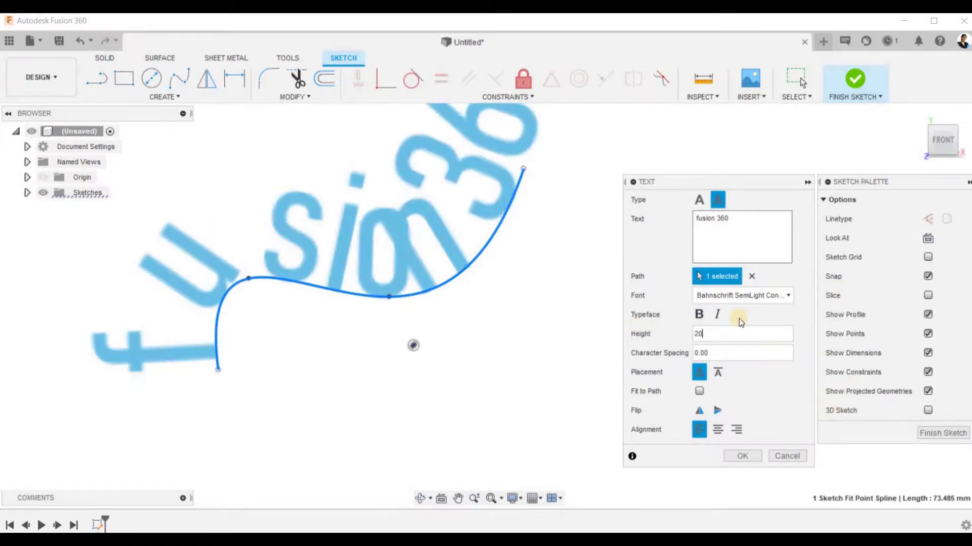
pyautogui.moveTo(715, 335); pyautogui.dragTo(615, 303)
pyautogui.write('12')
pyautogui.click(737, 451)
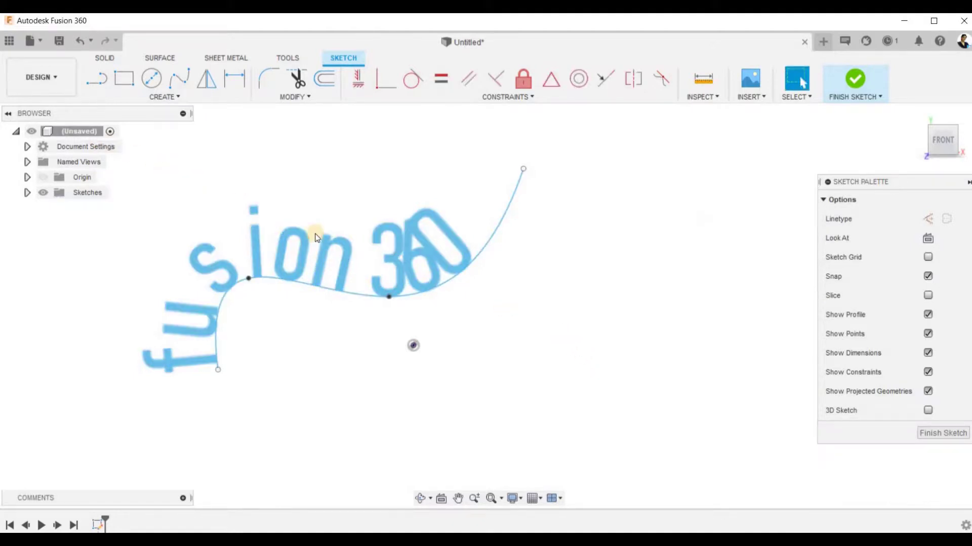
# Extrude the "fusion 360" path text 40 mm as a new body.
pyautogui.scroll(-2, 317, 238)
pyautogui.keyDown('shift'); pyautogui.moveTo(611, 314); pyautogui.dragTo(613, 303, button='middle'); pyautogui.keyUp('shift')
pyautogui.scroll(2, 218, 202)
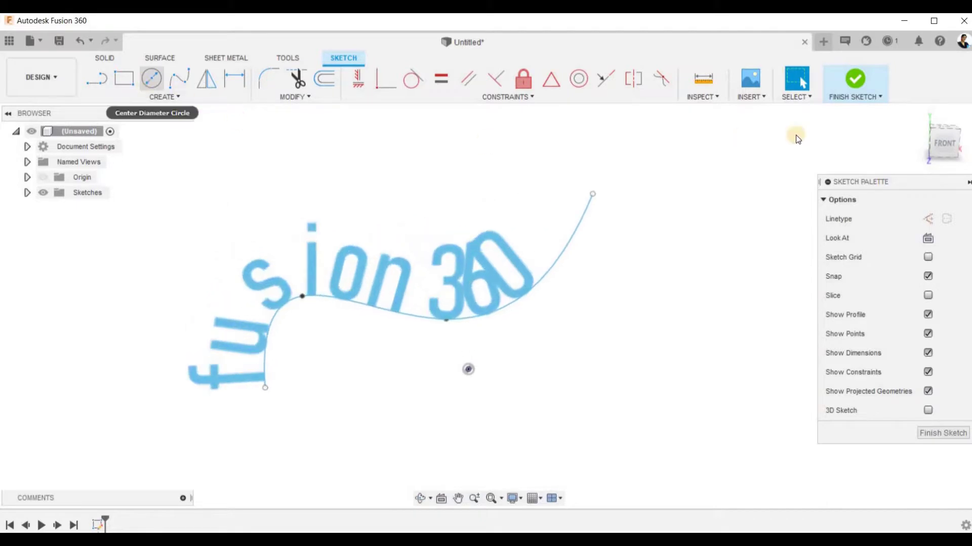
pyautogui.press('e')
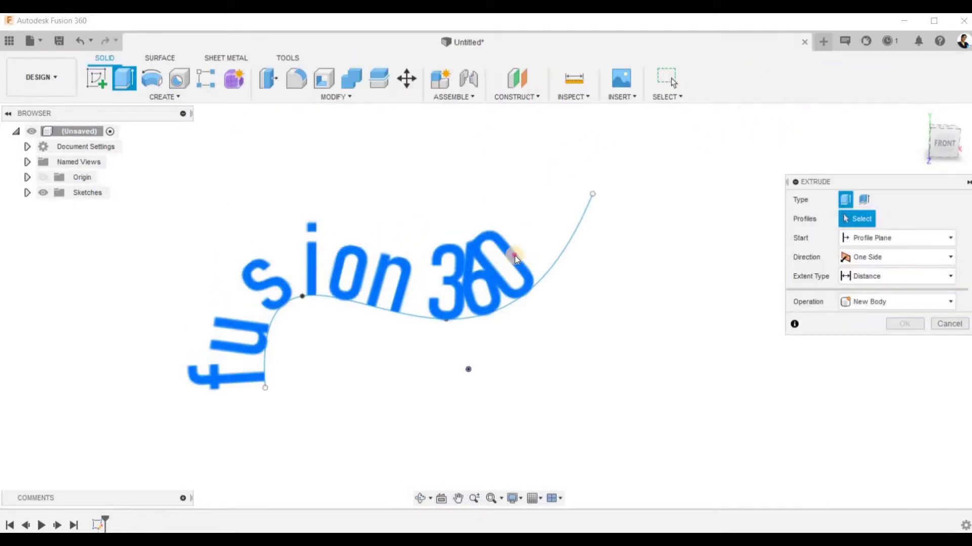
pyautogui.click(514, 256)
pyautogui.moveTo(398, 292); pyautogui.dragTo(430, 349)
pyautogui.scroll(-3, 485, 245)
pyautogui.keyDown('shift'); pyautogui.moveTo(551, 298); pyautogui.dragTo(968, 381, button='middle'); pyautogui.keyUp('shift')
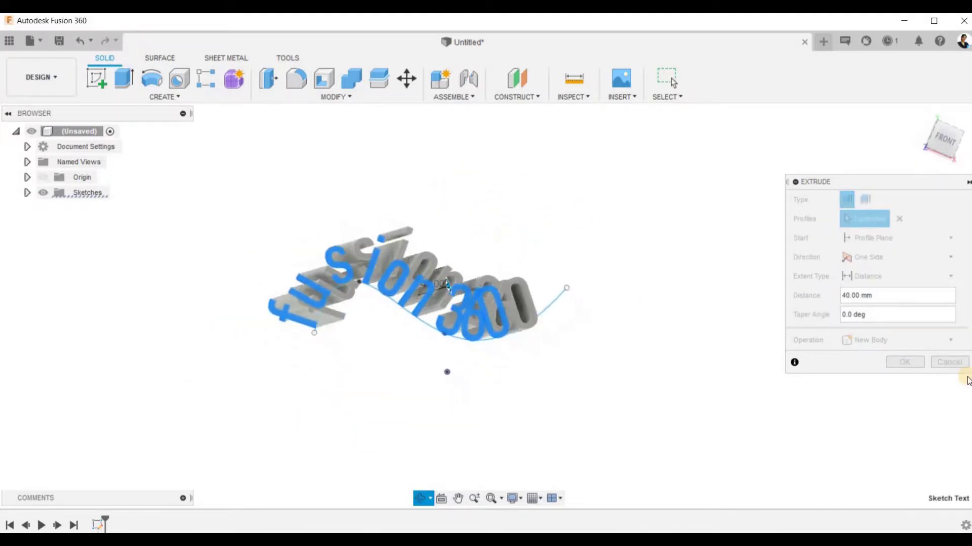
pyautogui.click(905, 362)
pyautogui.keyDown('shift'); pyautogui.moveTo(512, 242); pyautogui.dragTo(239, 362, button='middle'); pyautogui.keyUp('shift')
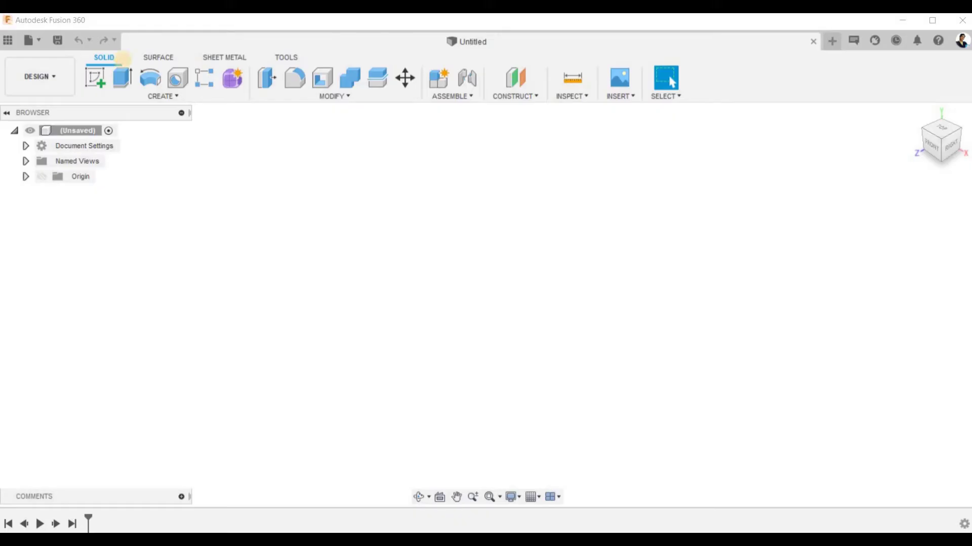
# Start a sketch on the front plane of the empty design and place a text frame reading "Hello Fusion" at the upper right of the origin.
pyautogui.click(96, 79)
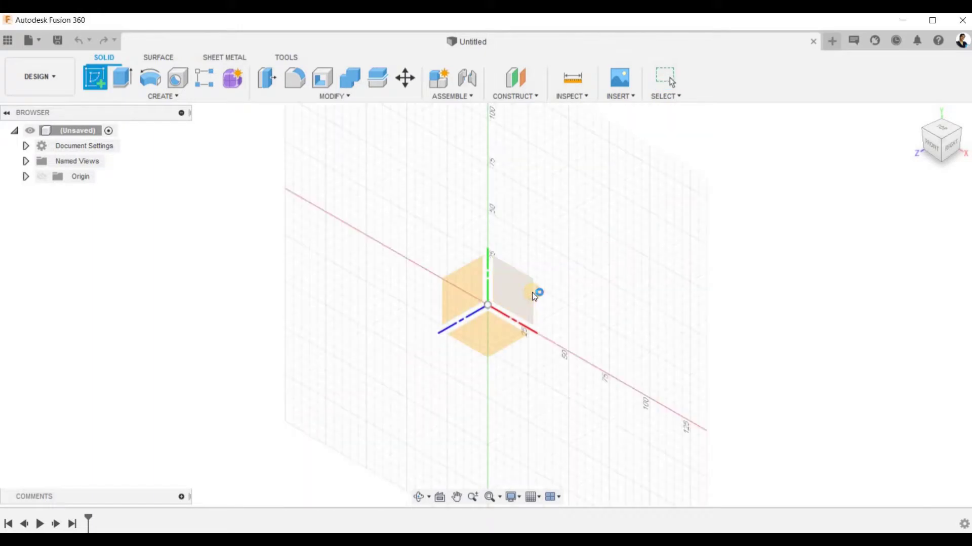
pyautogui.click(533, 293)
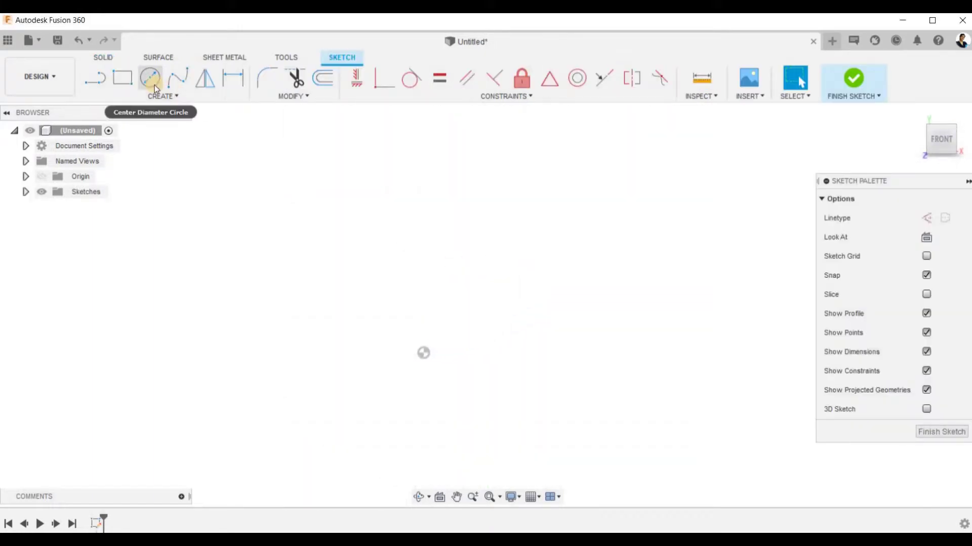
pyautogui.click(163, 96)
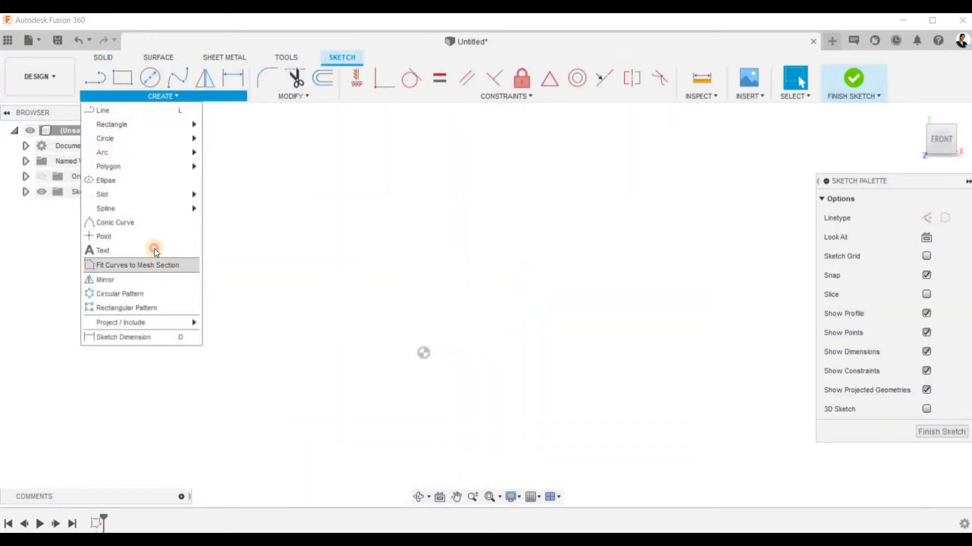
pyautogui.click(154, 250)
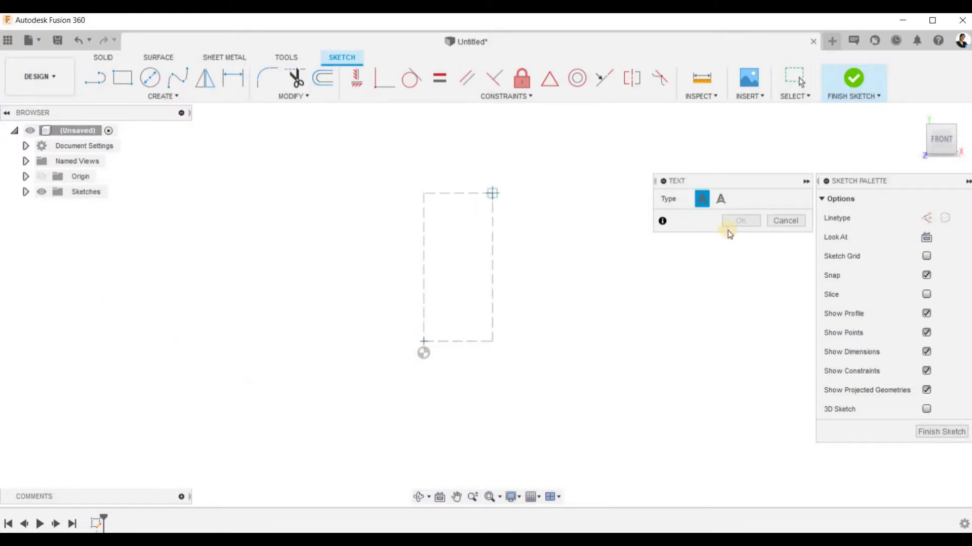
pyautogui.click(722, 238)
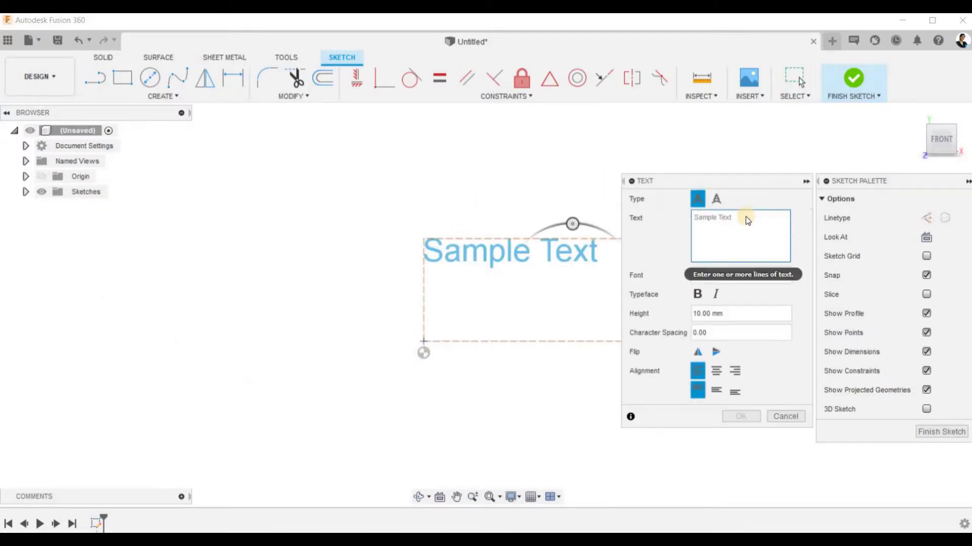
pyautogui.write('Hel')
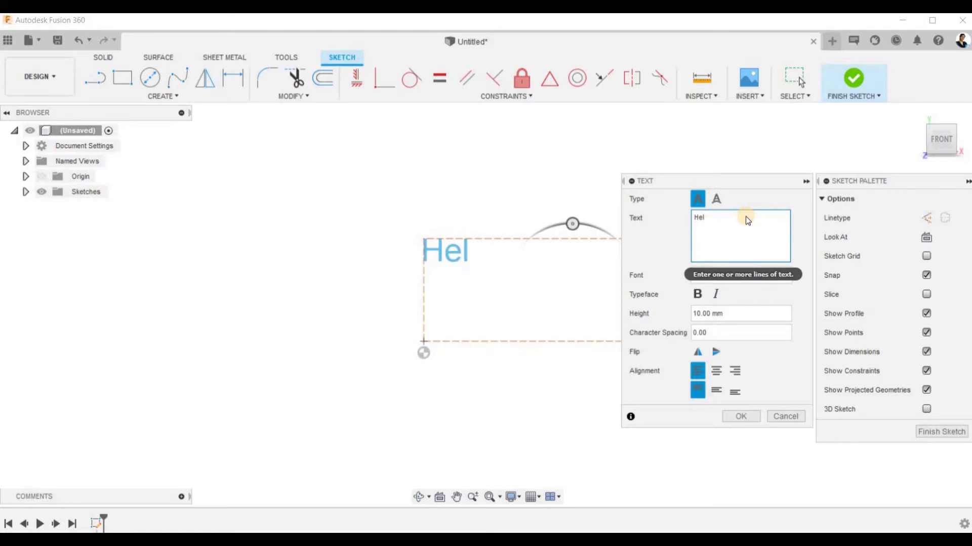
pyautogui.write('lo Fusion')
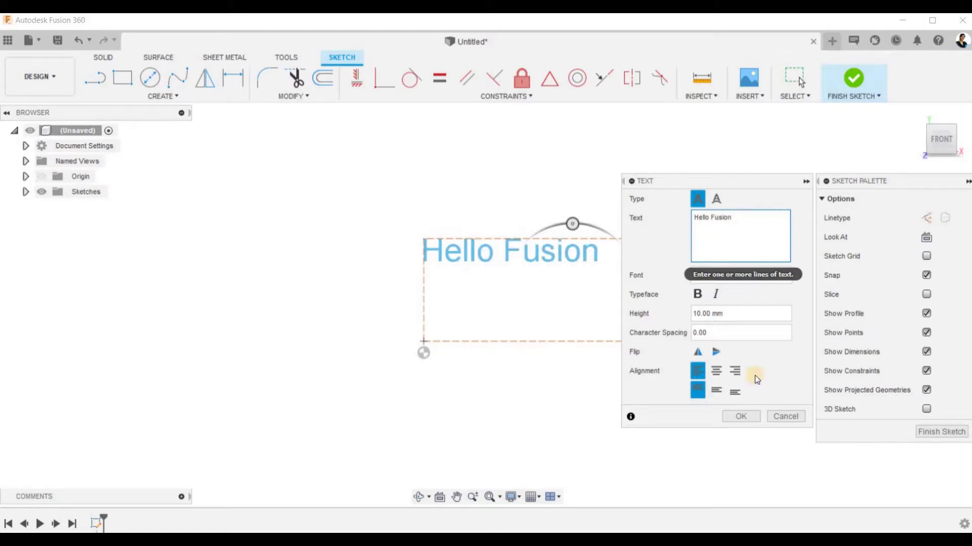
pyautogui.click(741, 417)
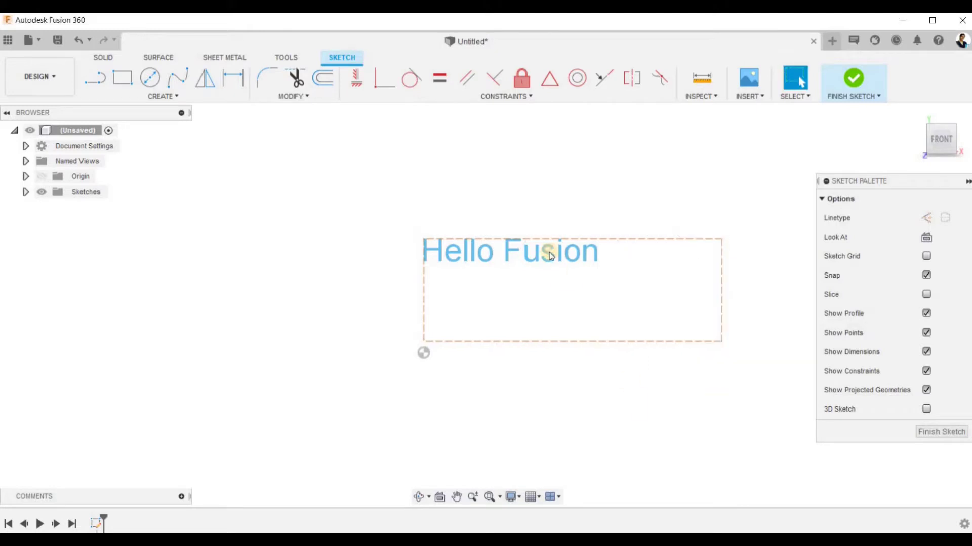
# Try to extrude the whole "Hello Fusion" text 15 mm as a new body.
pyautogui.scroll(3, 548, 251)
pyautogui.click(158, 96)
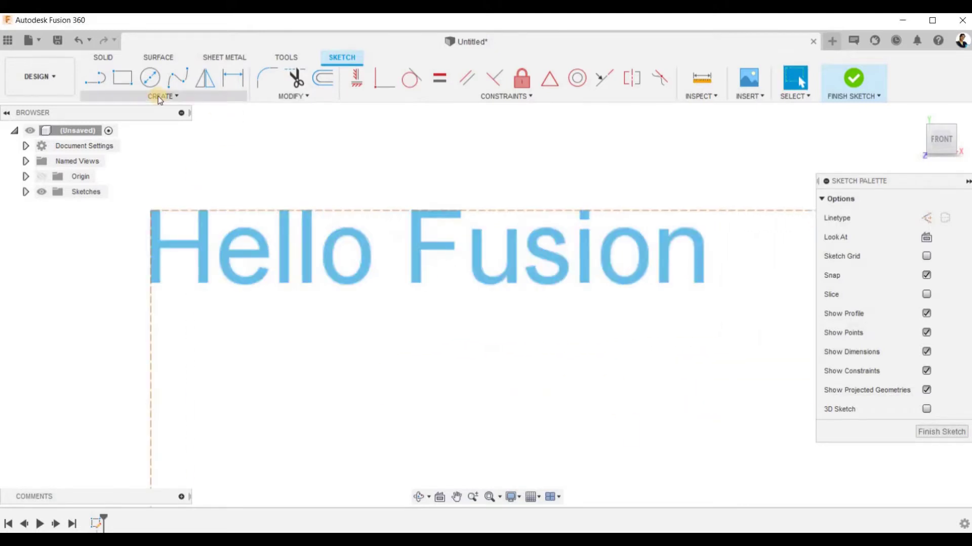
pyautogui.press('e')
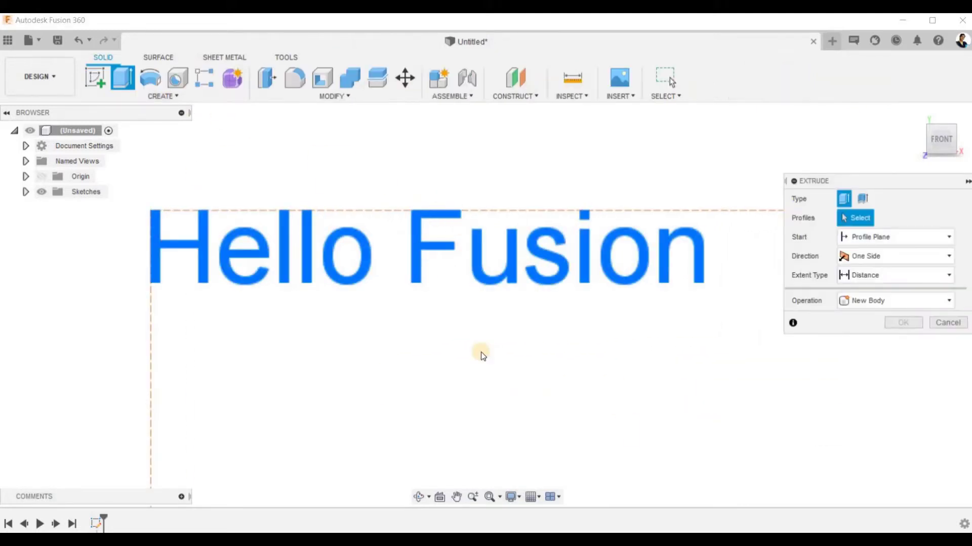
pyautogui.click(477, 353)
pyautogui.scroll(-2, 471, 361)
pyautogui.moveTo(453, 373)
pyautogui.keyDown('shift'); pyautogui.mouseDown(button='middle')
pyautogui.moveTo(441, 388)
pyautogui.moveTo(441, 298)
pyautogui.moveTo(422, 311)
pyautogui.mouseUp(button='middle'); pyautogui.keyUp('shift')
pyautogui.moveTo(440, 285); pyautogui.dragTo(320, 281)
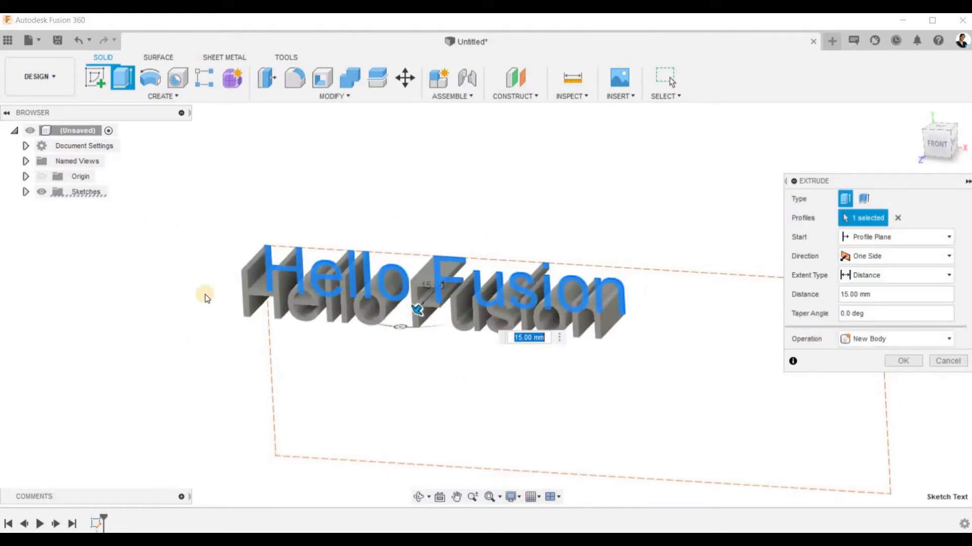
pyautogui.scroll(2, 260, 294)
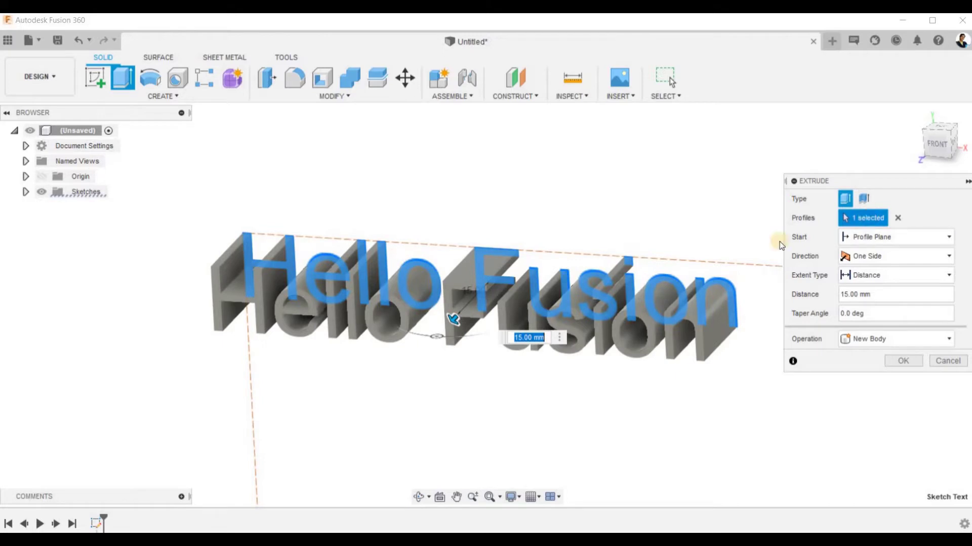
pyautogui.click(770, 303)
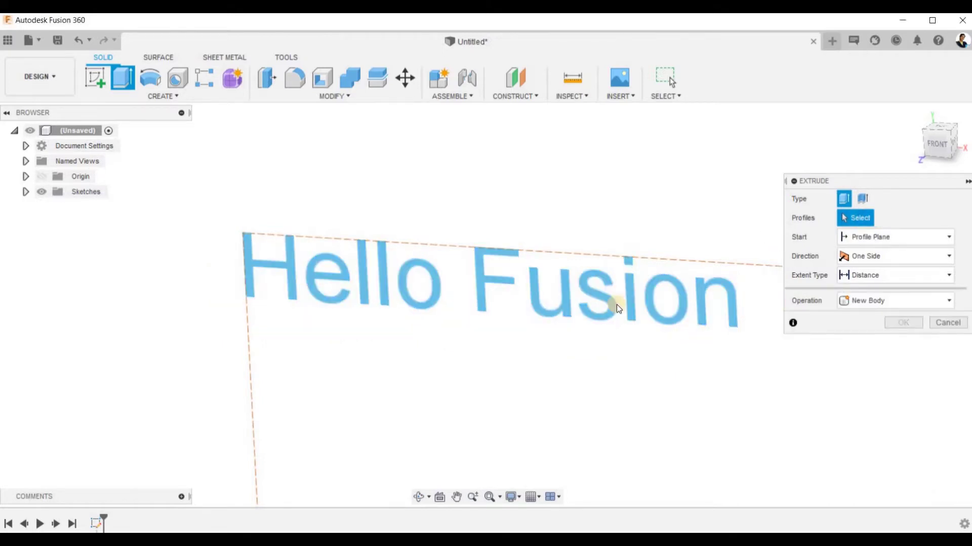
pyautogui.click(606, 371)
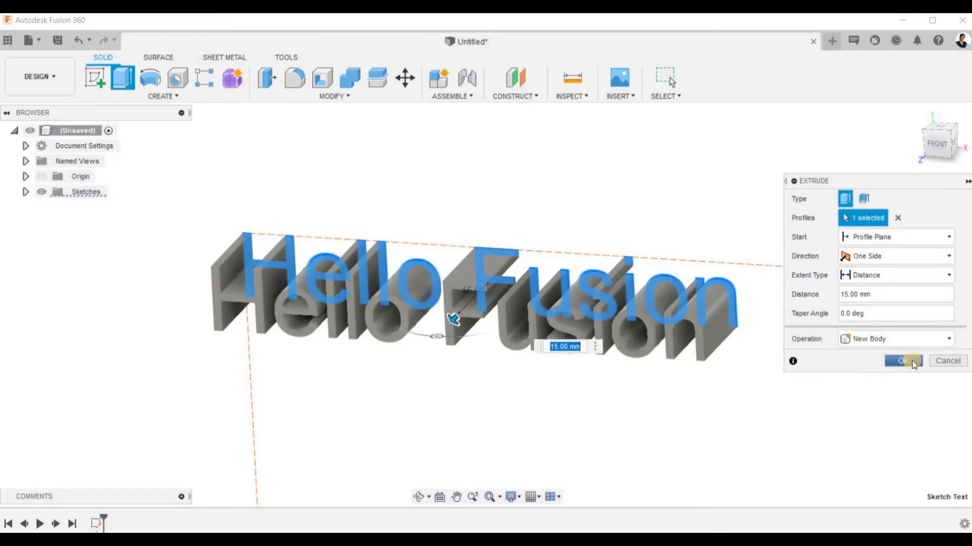
pyautogui.click(914, 360)
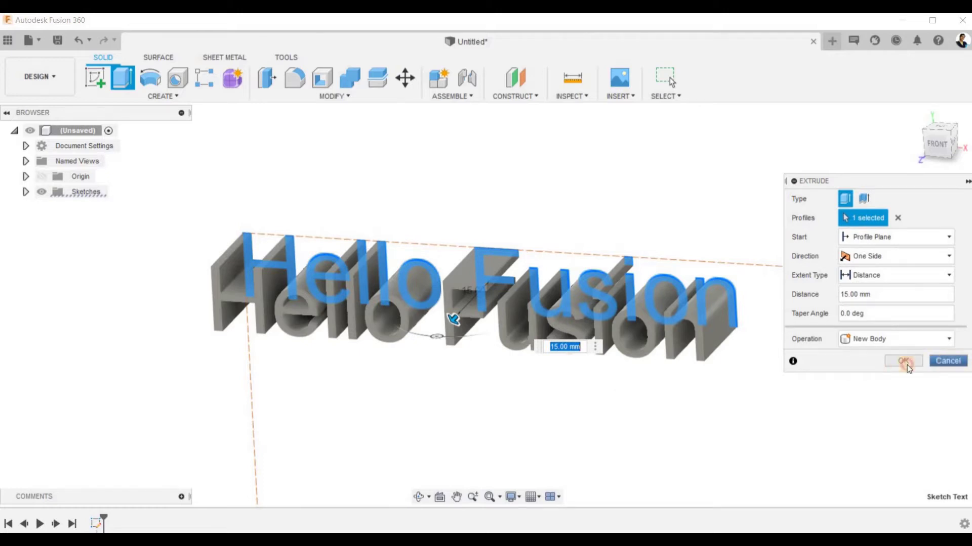
# Explode the "Hello Fusion" text into sketch curves and finish the sketch.
pyautogui.keyDown('shift'); pyautogui.moveTo(330, 290); pyautogui.dragTo(343, 269, button='middle'); pyautogui.keyUp('shift')
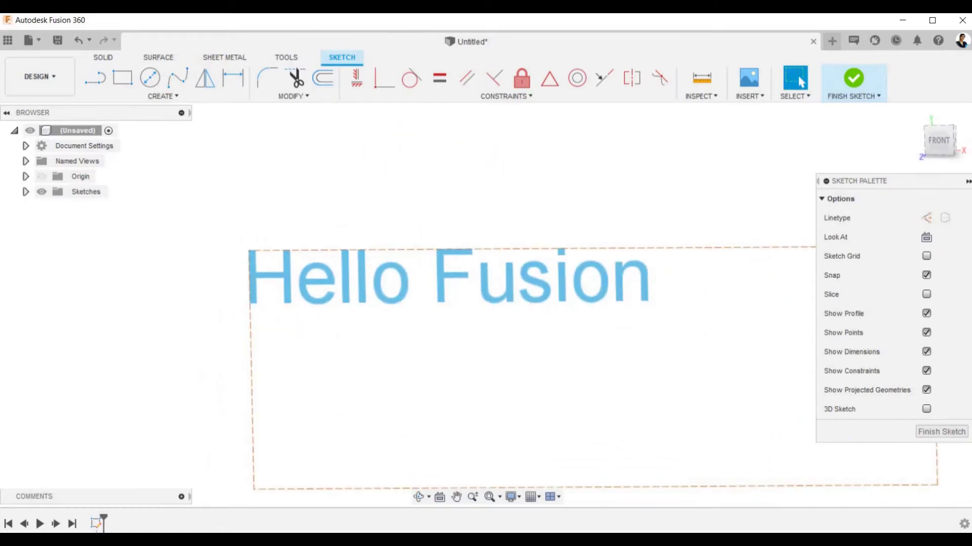
pyautogui.click(640, 270)
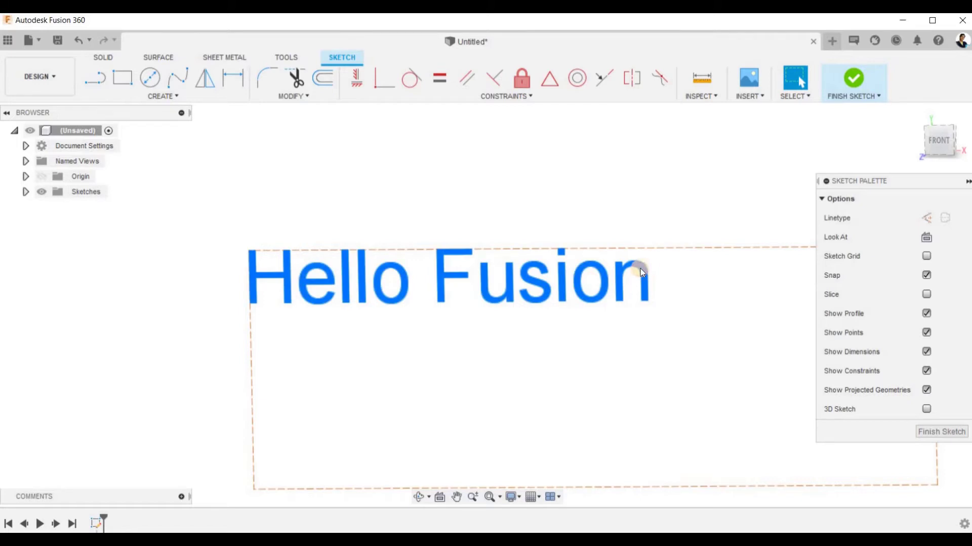
pyautogui.rightClick(641, 270)
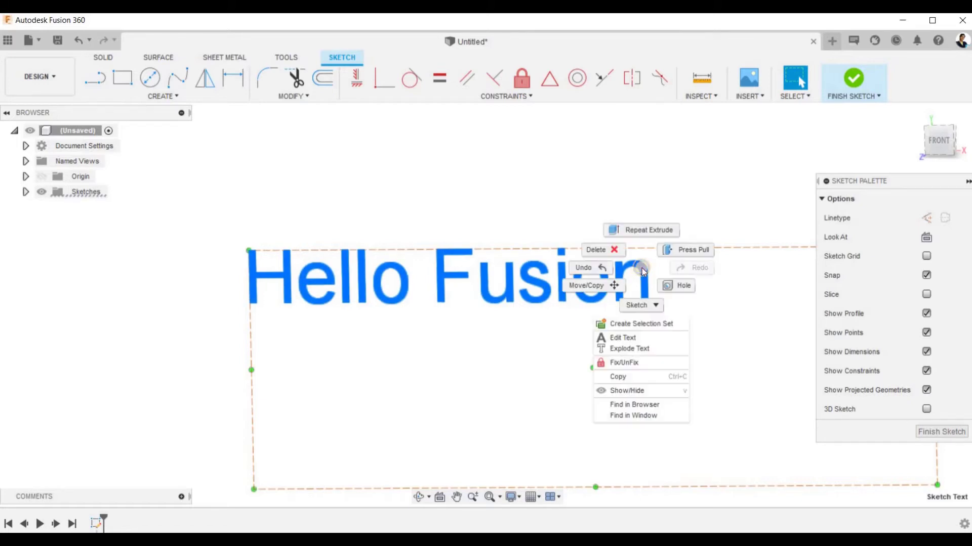
pyautogui.click(638, 349)
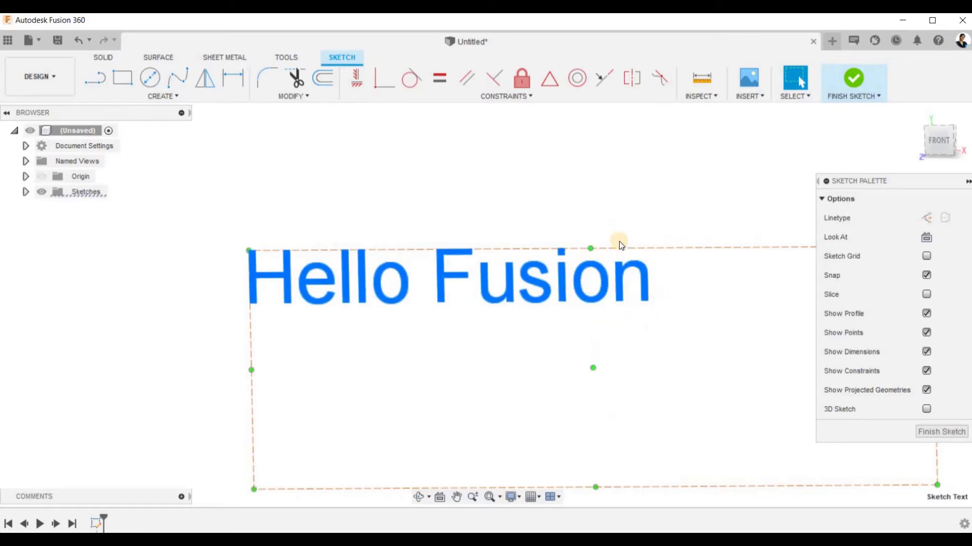
pyautogui.click(861, 86)
pyautogui.keyDown('shift'); pyautogui.moveTo(578, 236); pyautogui.dragTo(579, 238, button='middle'); pyautogui.keyUp('shift')
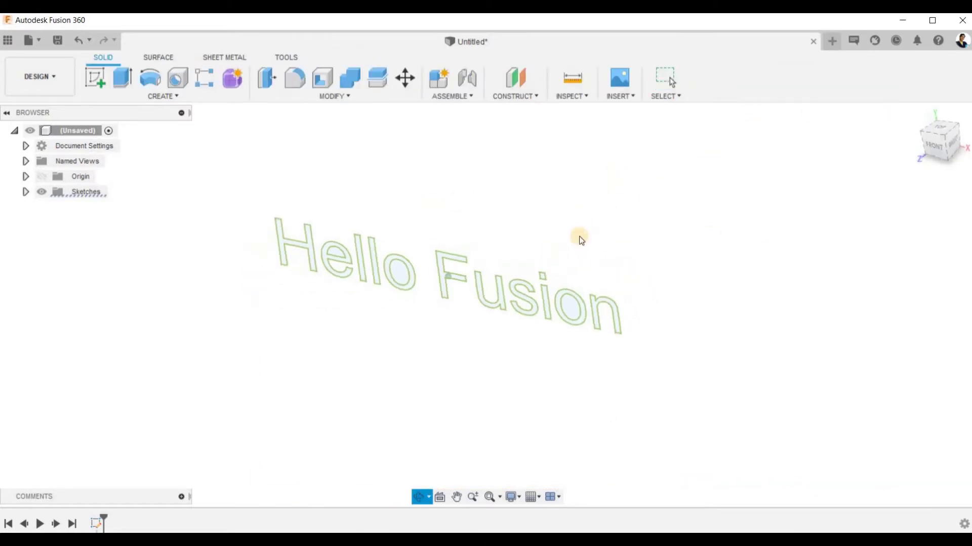
# Extrude only the letter H profile forward from the sketch plane as a new body.
pyautogui.scroll(6, 279, 294)
pyautogui.click(432, 393)
pyautogui.scroll(-3, 331, 190)
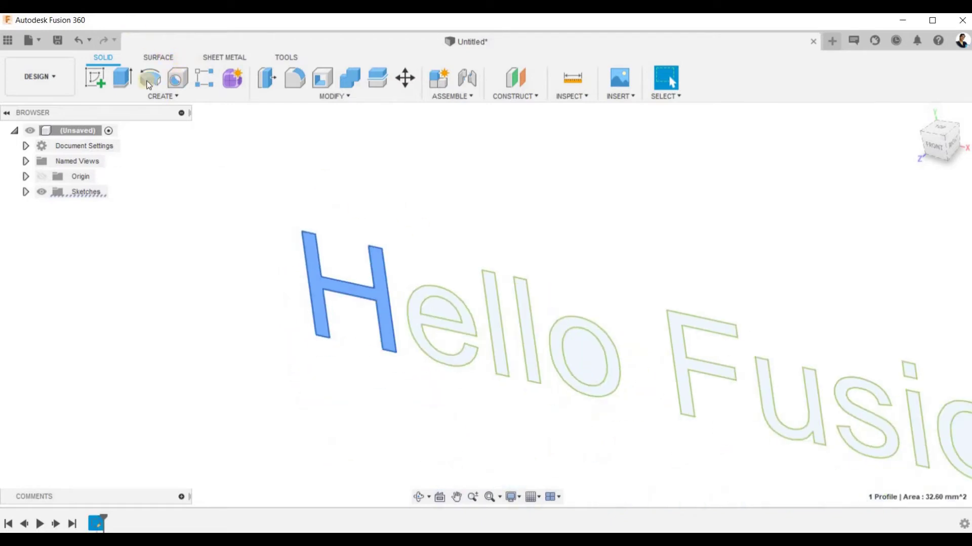
pyautogui.click(126, 80)
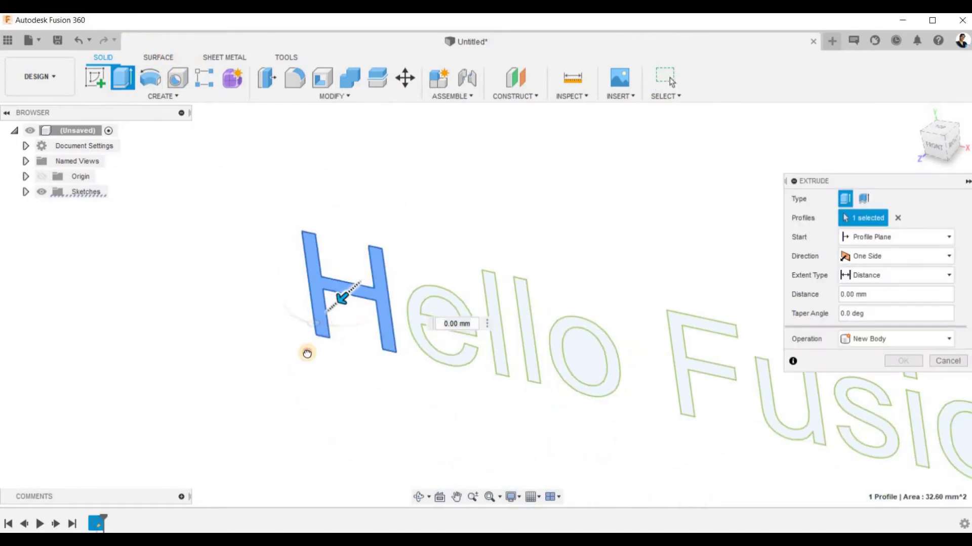
pyautogui.moveTo(342, 297); pyautogui.dragTo(307, 353)
pyautogui.click(891, 360)
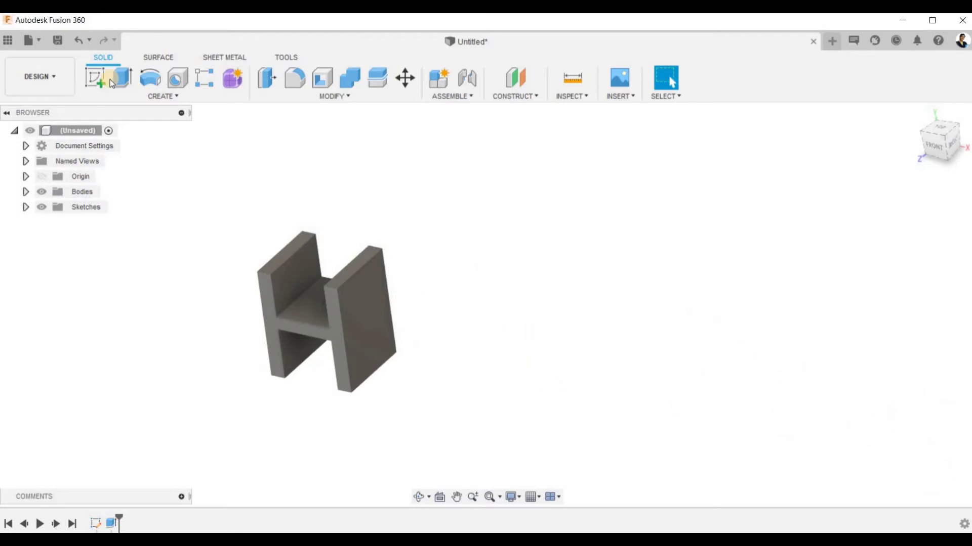
# Show Sketch1 again and extrude the letter e profile by -5 mm as a new body.
pyautogui.click(26, 207)
pyautogui.click(53, 222)
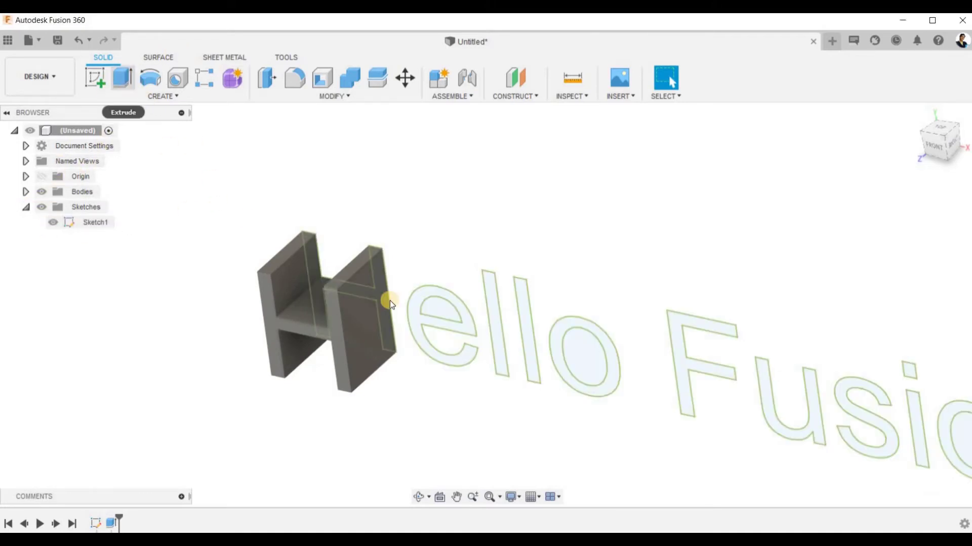
pyautogui.press('e')
pyautogui.click(435, 338)
pyautogui.moveTo(436, 337); pyautogui.dragTo(482, 290)
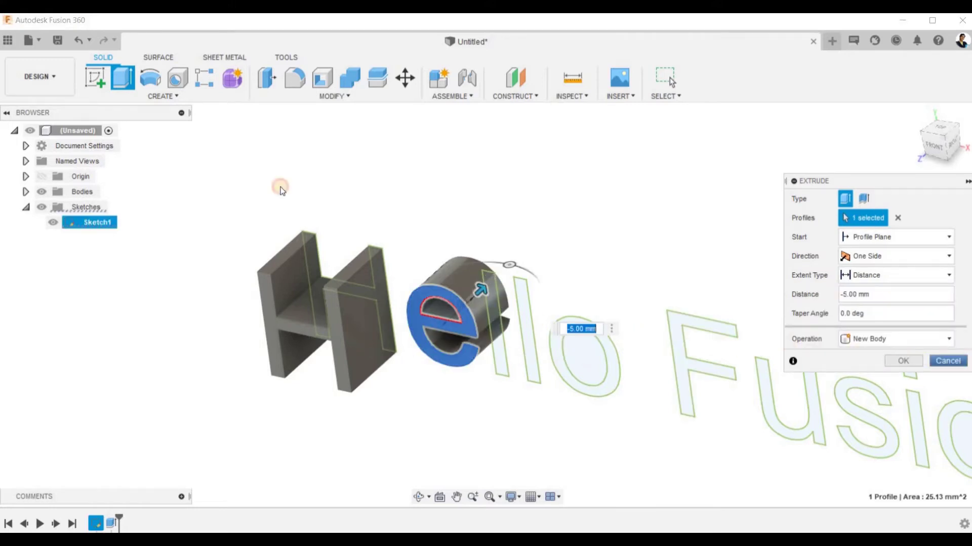
pyautogui.press('Return')
# Extrude the first letter l of "Hello" 3 mm as a new body.
pyautogui.click(120, 79)
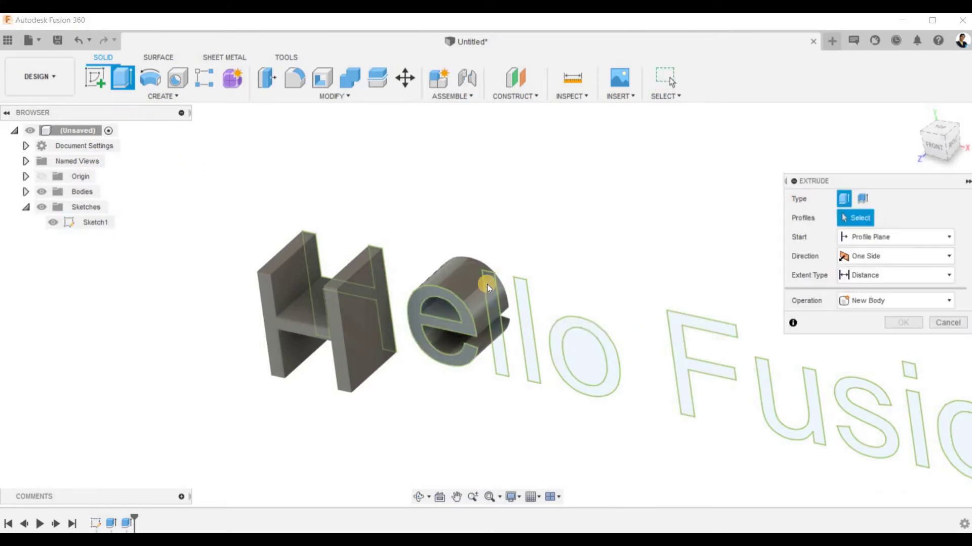
pyautogui.scroll(2, 487, 284)
pyautogui.click(496, 277)
pyautogui.scroll(-2, 466, 209)
pyautogui.moveTo(483, 308); pyautogui.dragTo(461, 329)
pyautogui.click(903, 361)
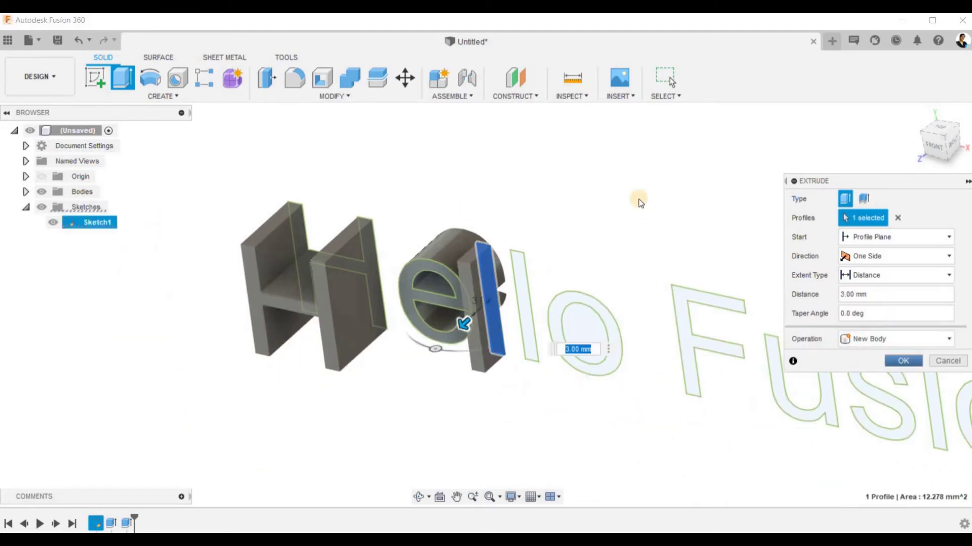
pyautogui.scroll(-2, 592, 225)
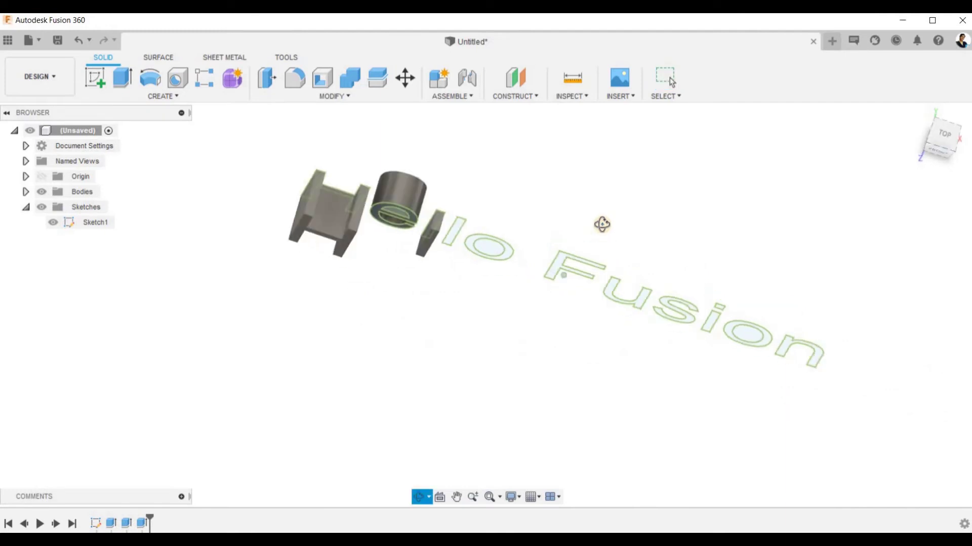